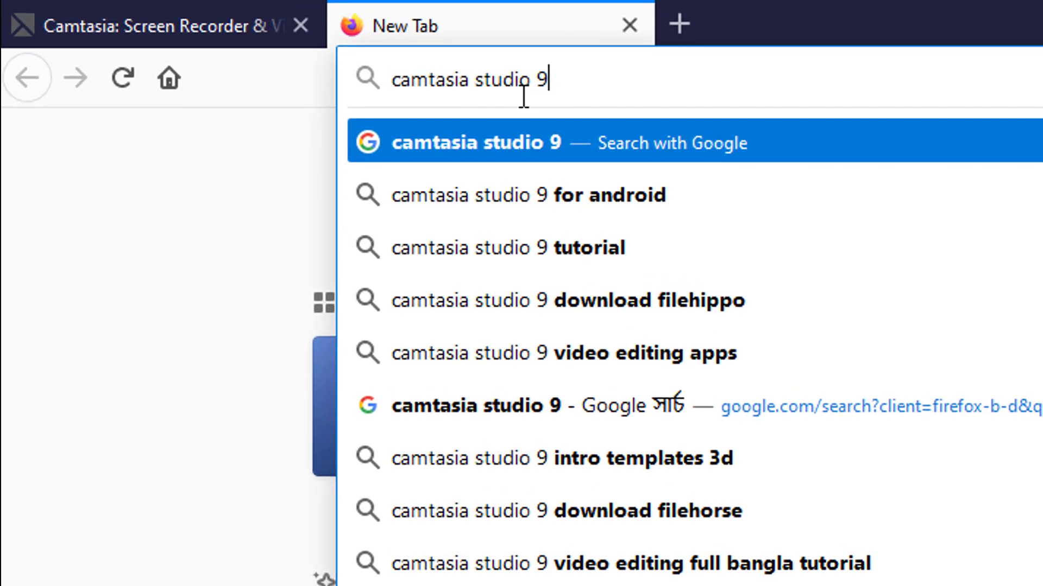
- Search the web for "camtasia studio 9" and request the free trial download from TechSmith's Camtasia page
key(Return)
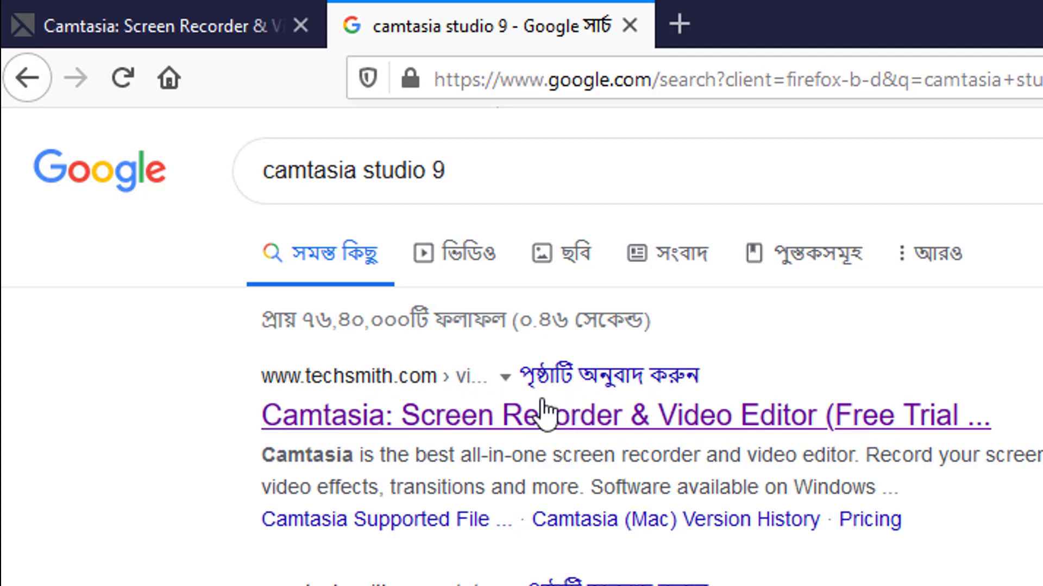
click(217, 22)
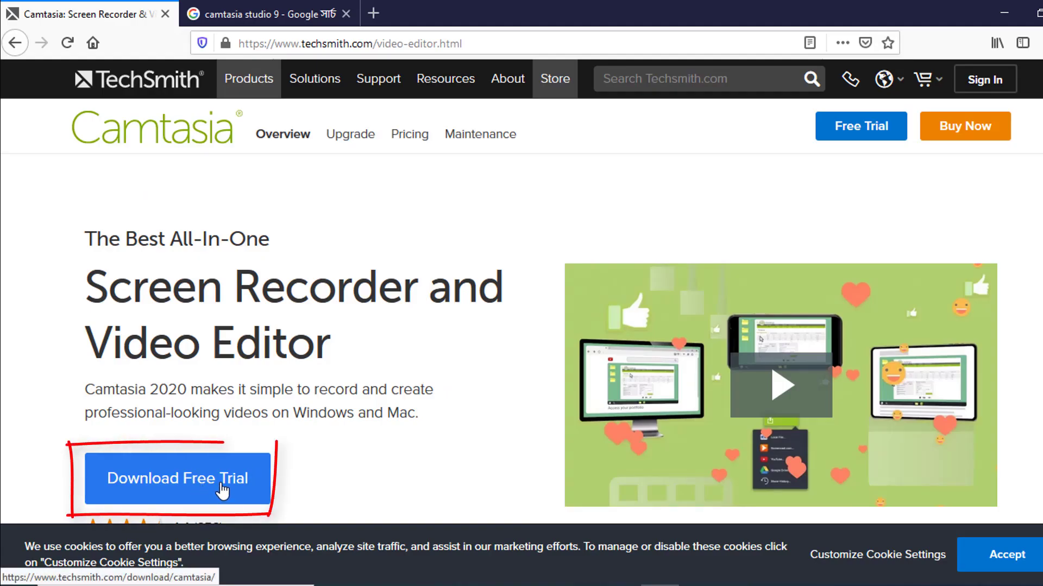
click(239, 486)
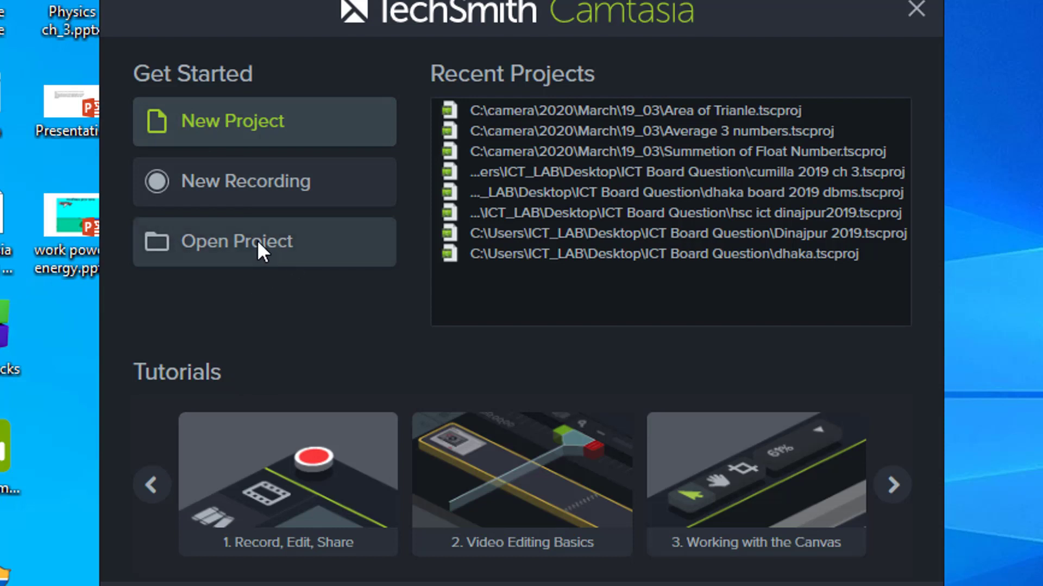
- Switch to Camtasia, create a new project and display its Media Bin
click(229, 123)
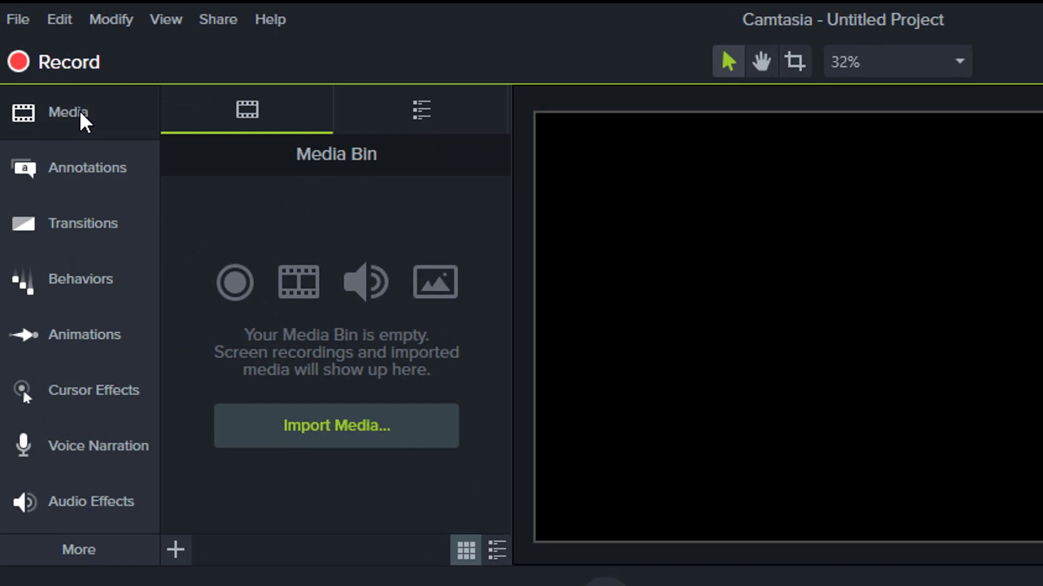
click(50, 71)
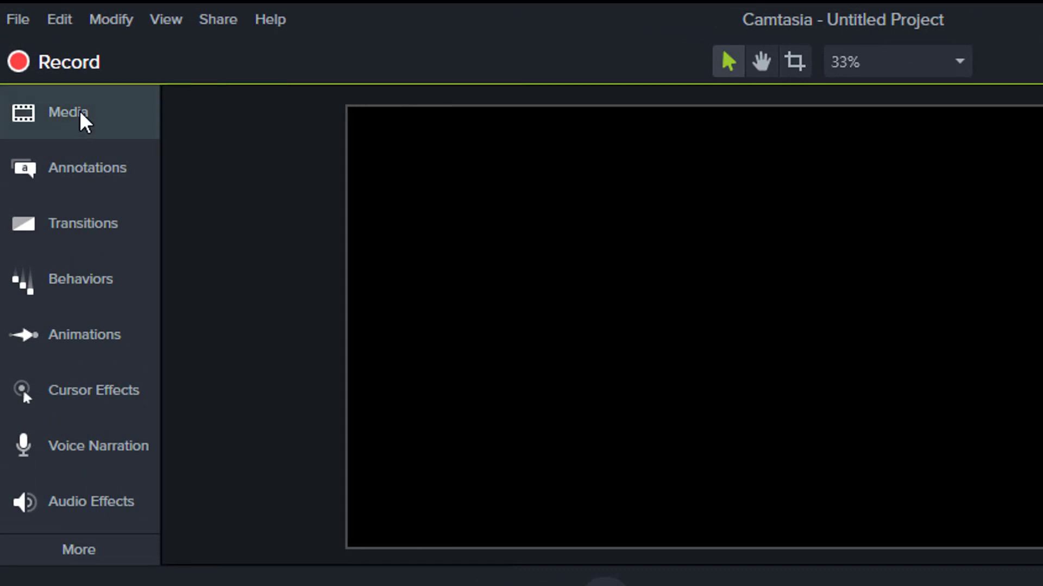
click(81, 114)
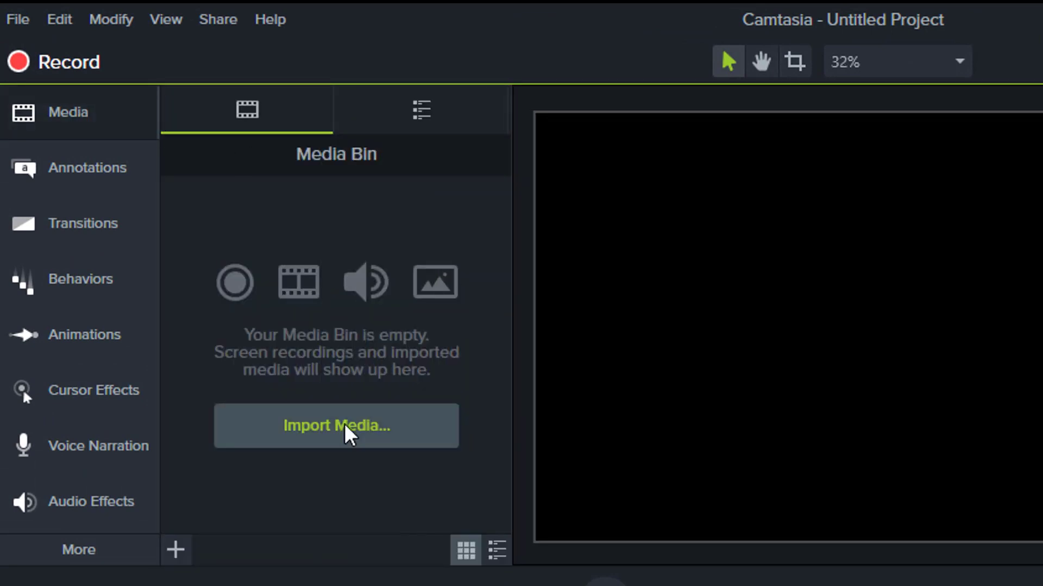
- Import the video MVI_0224.MP4 from the March\19_03 folder into the Media Bin
click(297, 434)
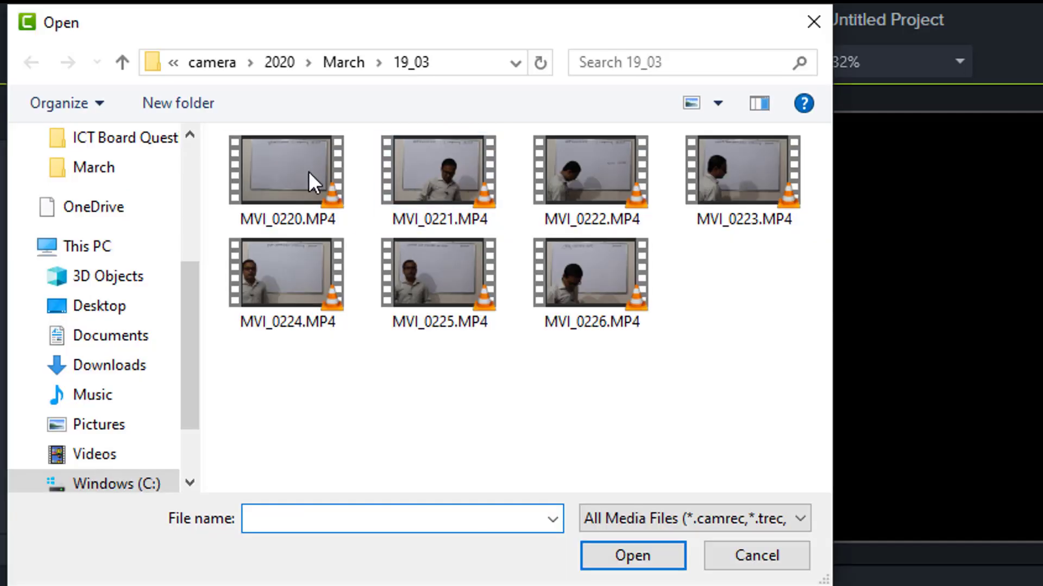
click(290, 176)
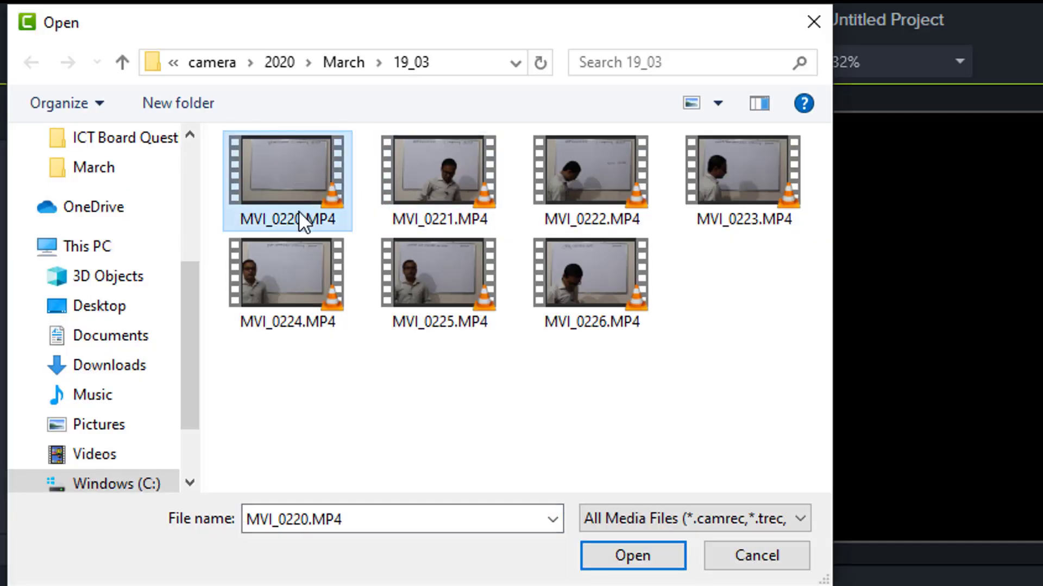
click(289, 298)
click(622, 554)
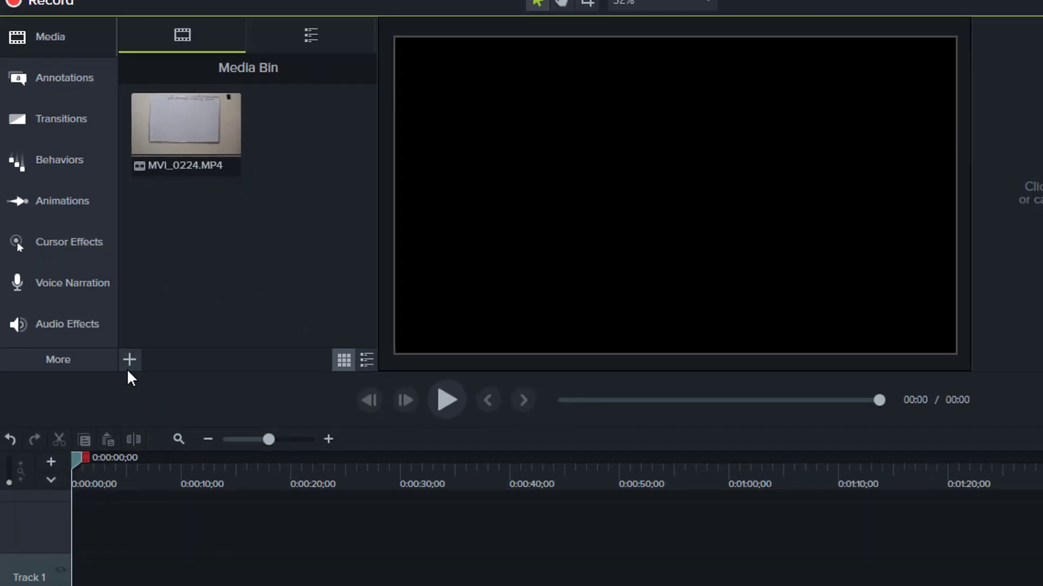
- Import the image from the Desktop folder "HSC Physics 1st Paper chapter 5 Work power and energy edu port" into the Media Bin
click(197, 546)
click(170, 402)
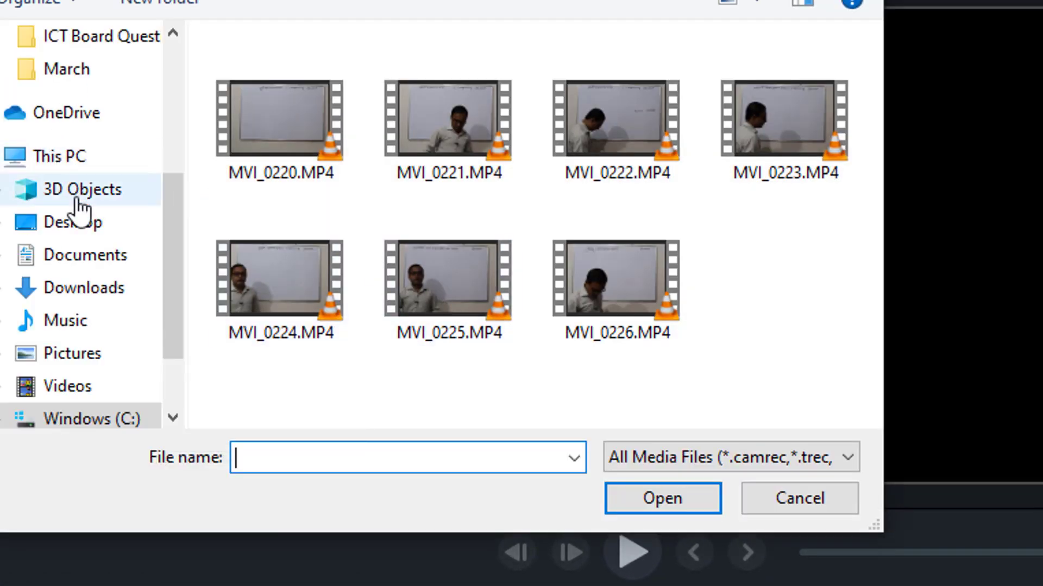
click(78, 223)
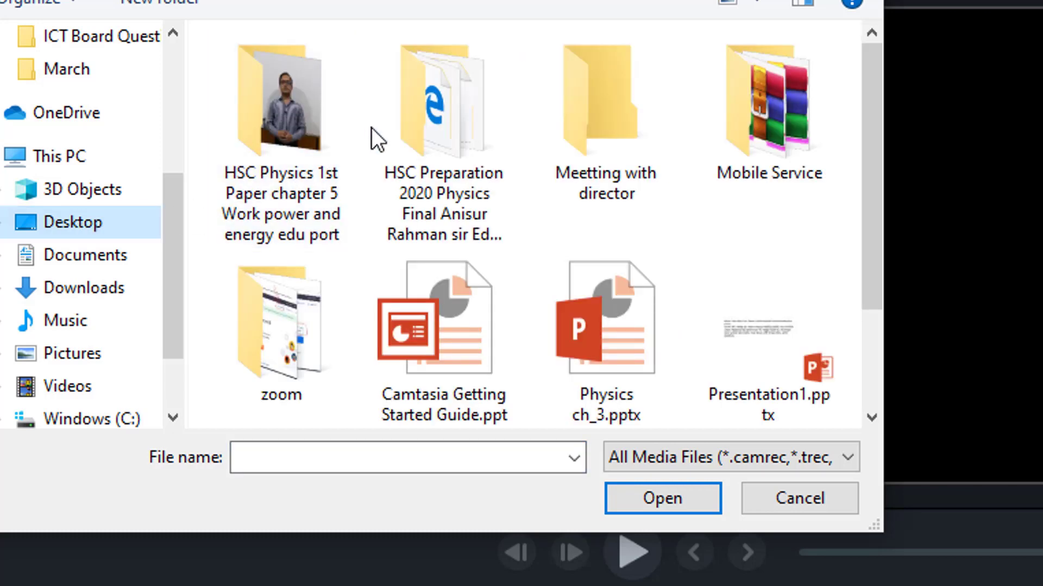
double_click(317, 121)
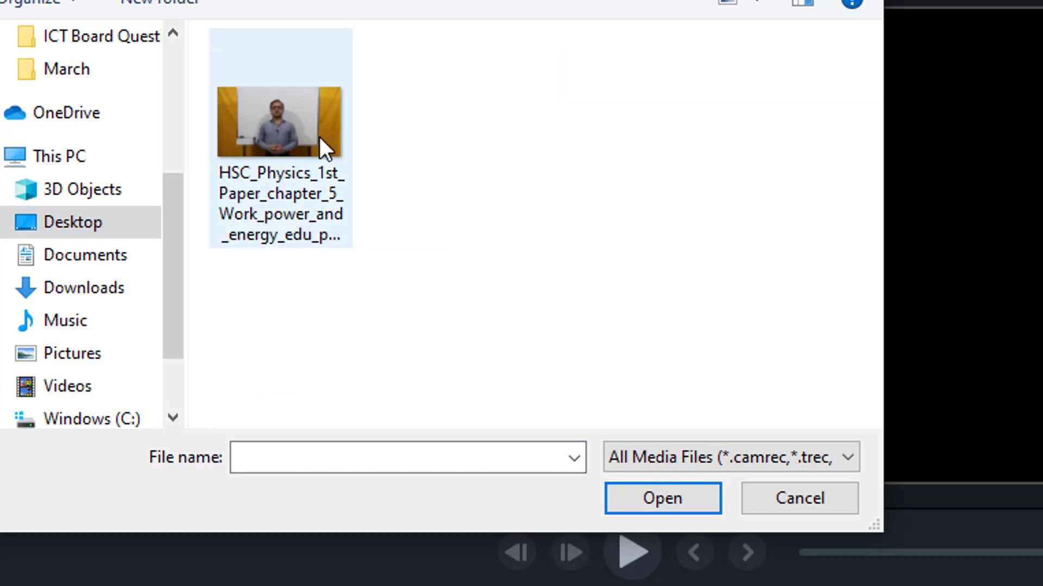
click(320, 137)
click(677, 500)
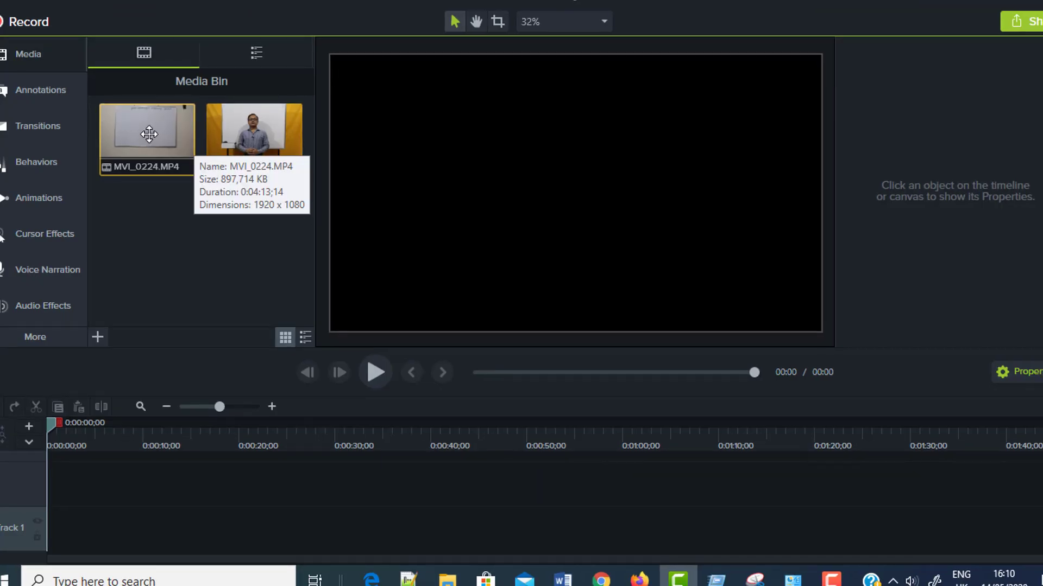
- Place the MVI_0224.MP4 video on Track 1 so that it starts at 0:00:00;00
drag(204, 194, 280, 585)
drag(211, 491, 214, 514)
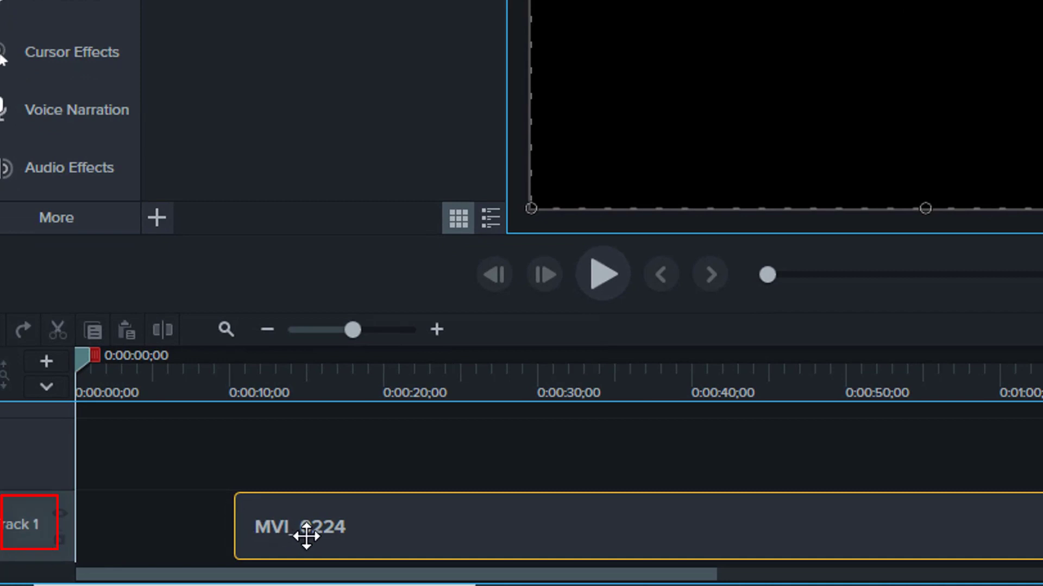
drag(306, 536, 92, 528)
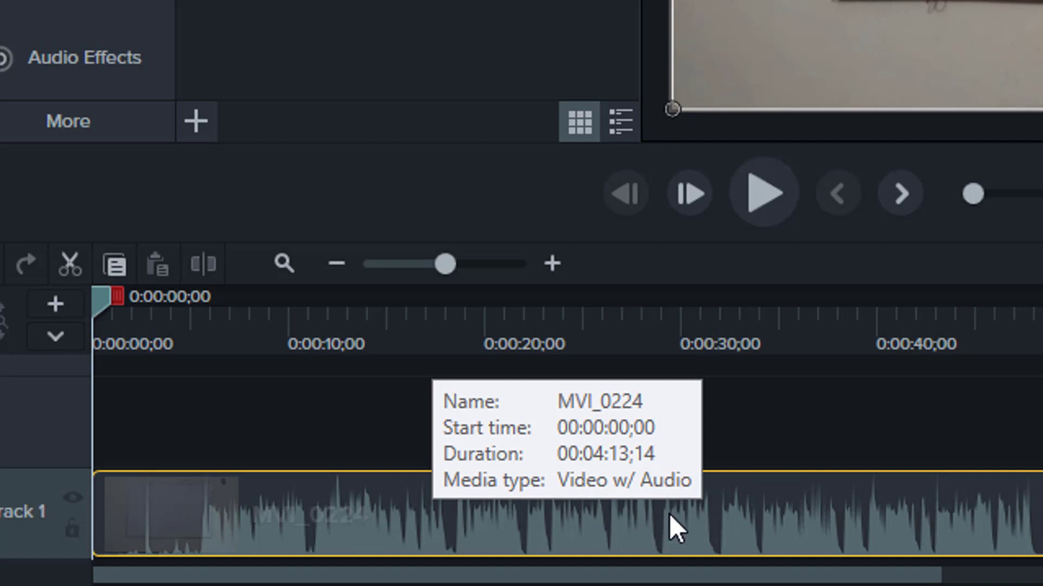
- Separate the audio and video of the MVI_0224 clip and check that each part can be selected on its own
right_click(407, 511)
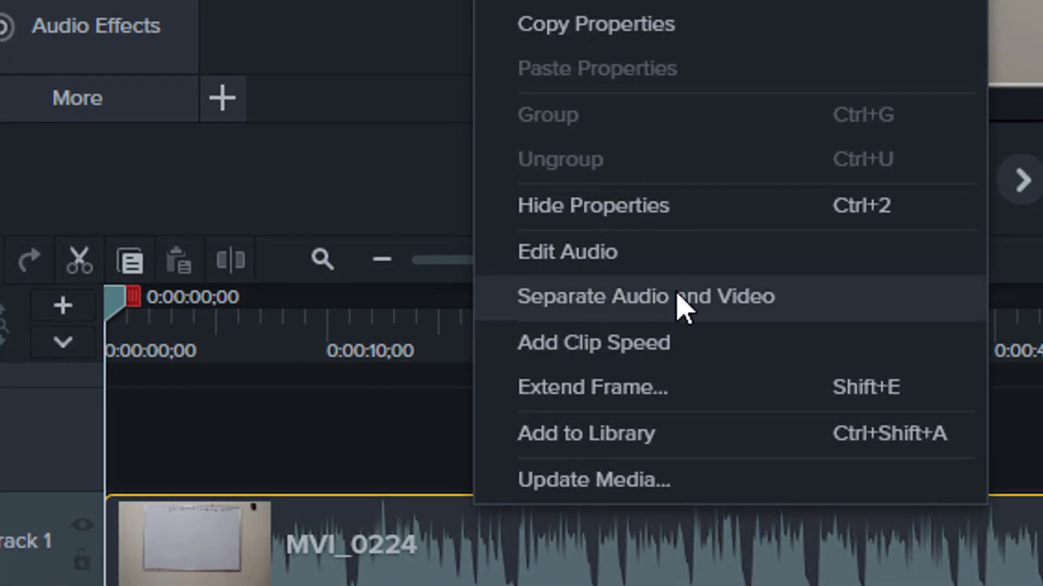
click(685, 308)
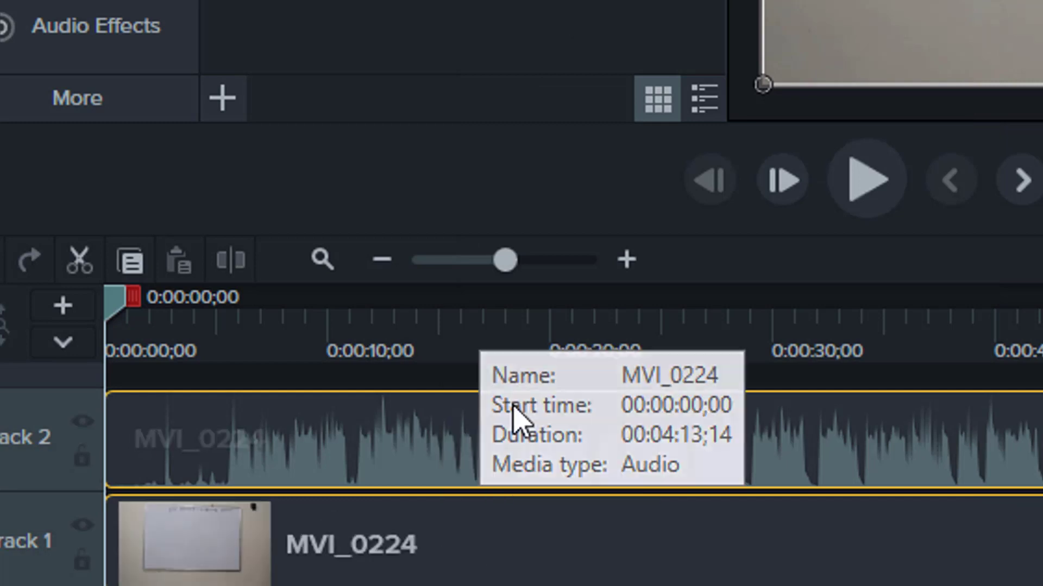
click(433, 552)
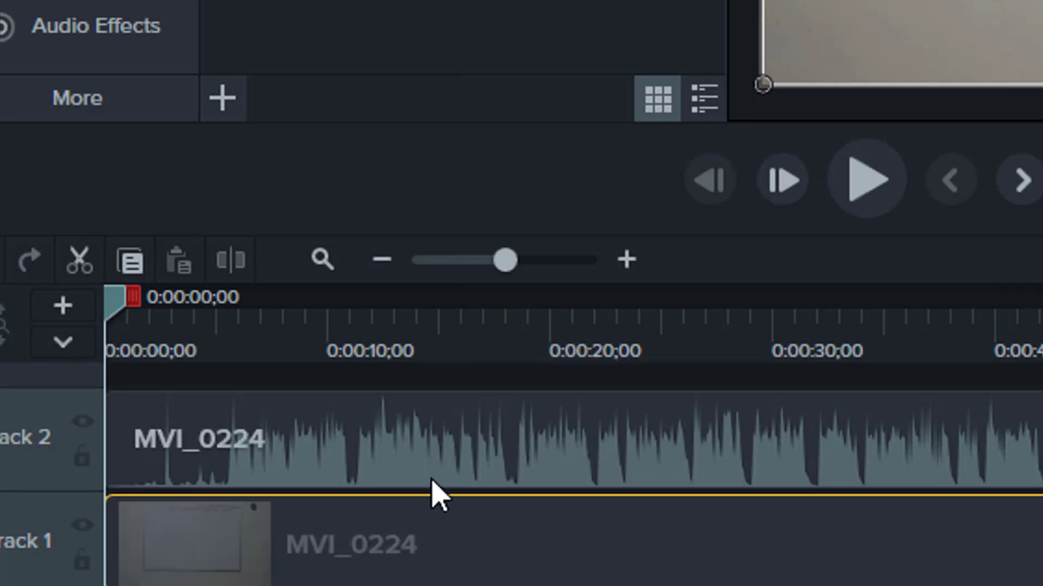
click(431, 443)
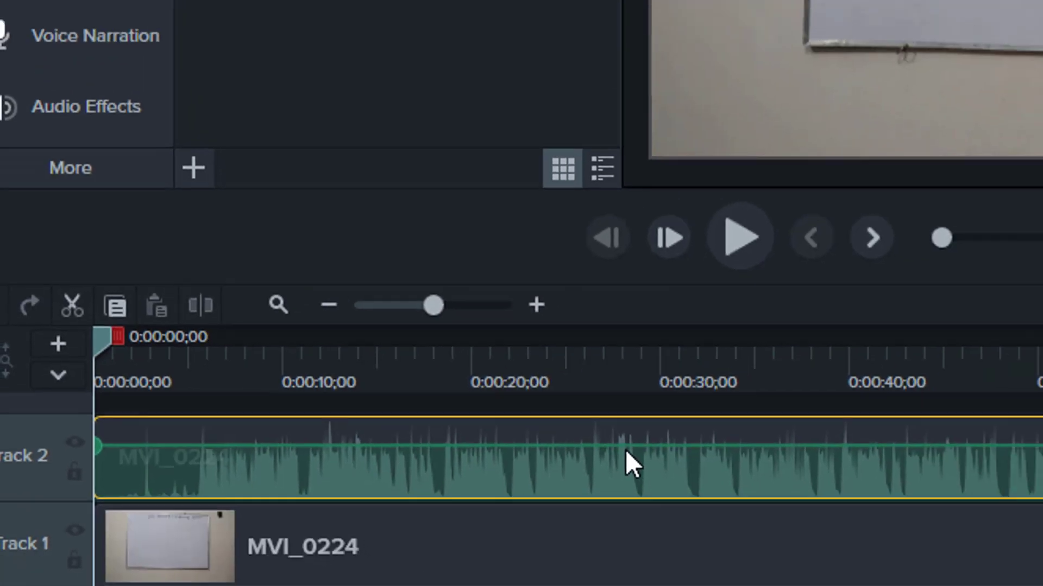
click(607, 539)
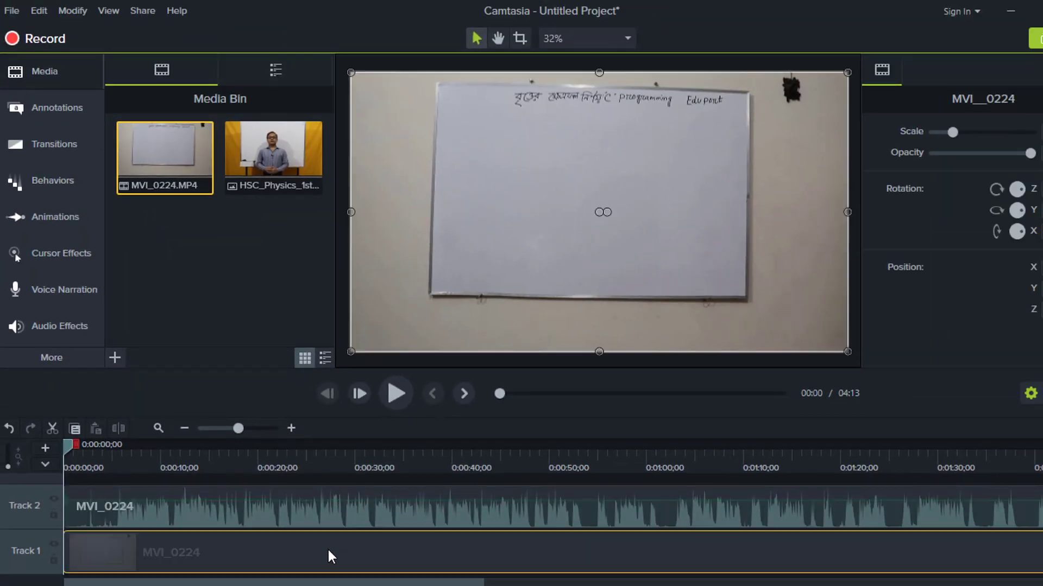
- Raise the gain of the separated MVI_0224 audio clip on Track 2 to about 143%
click(344, 513)
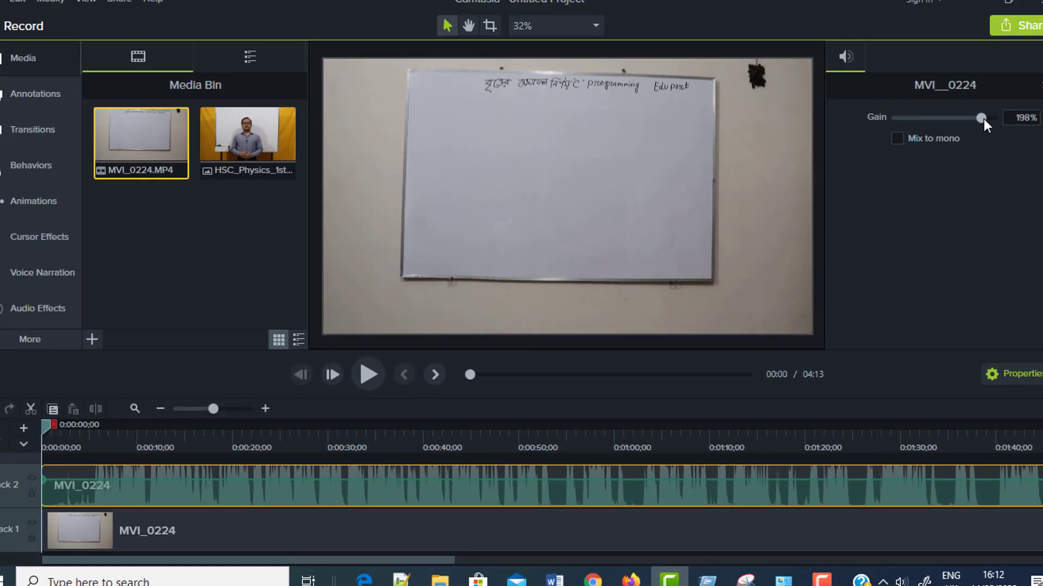
mouse_move(983, 119)
mouse_down()
mouse_move(959, 120)
mouse_move(972, 122)
mouse_up()
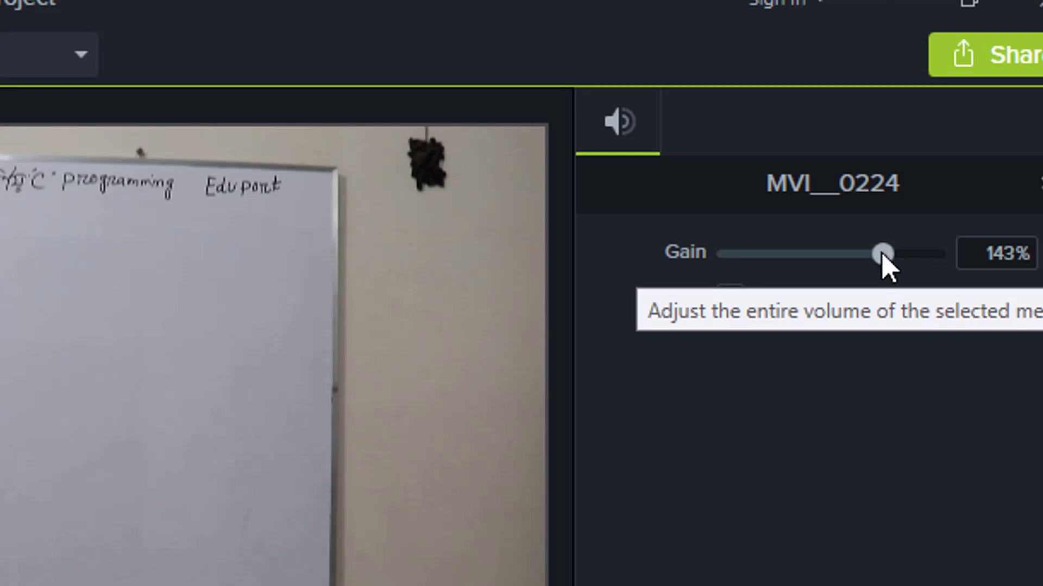
drag(882, 255, 891, 257)
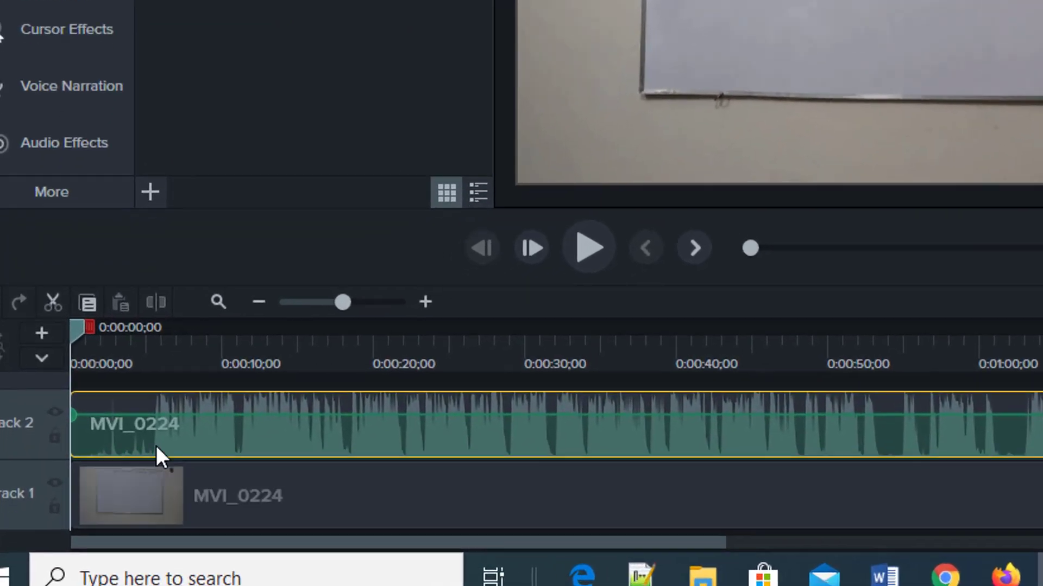
- Preview the opening seconds of MVI_0224 and position the playhead at 0:00:05;13, just before the presenter starts speaking
click(118, 524)
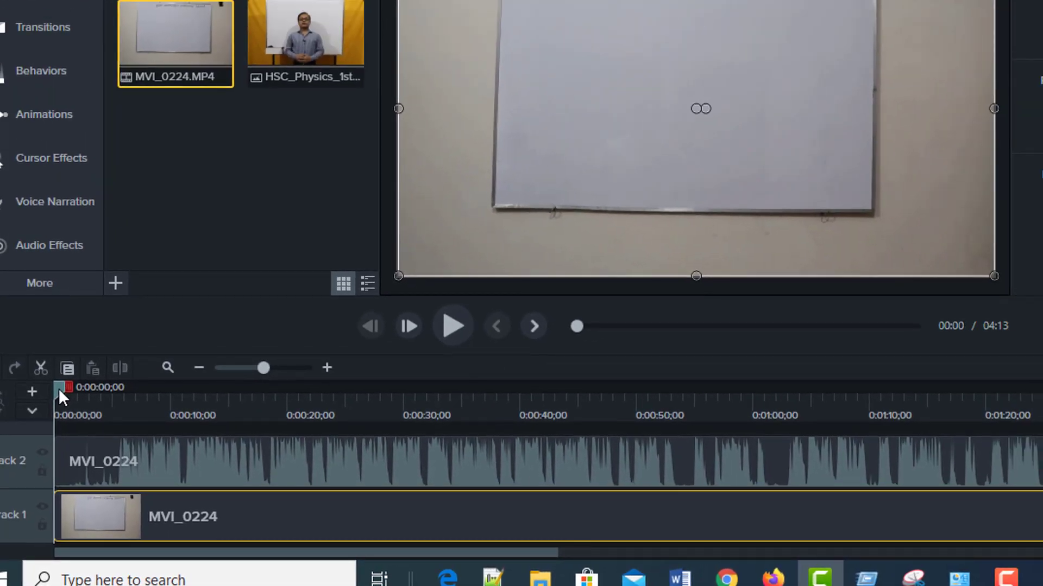
drag(58, 390, 123, 414)
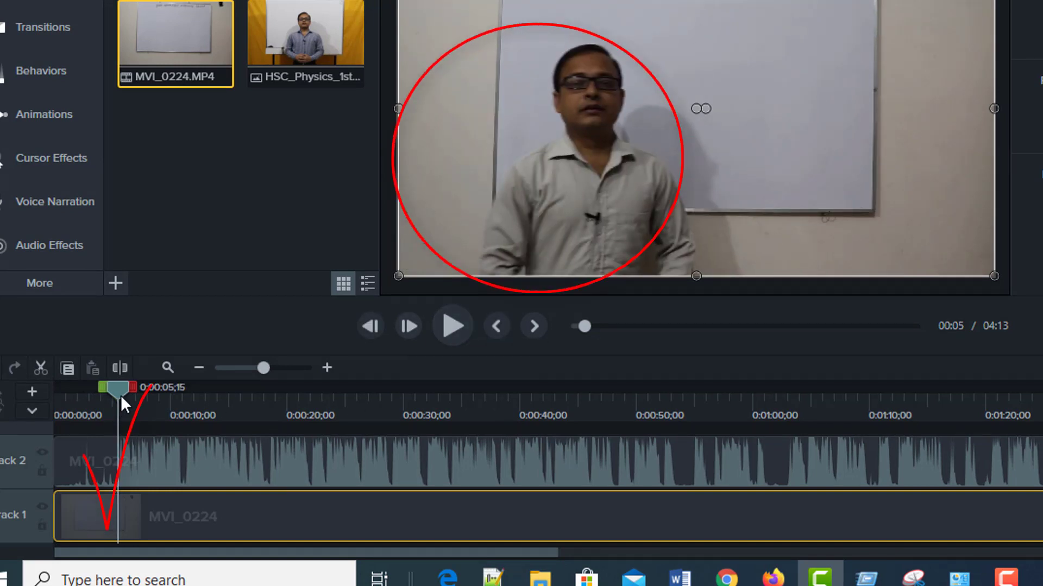
drag(121, 395, 113, 407)
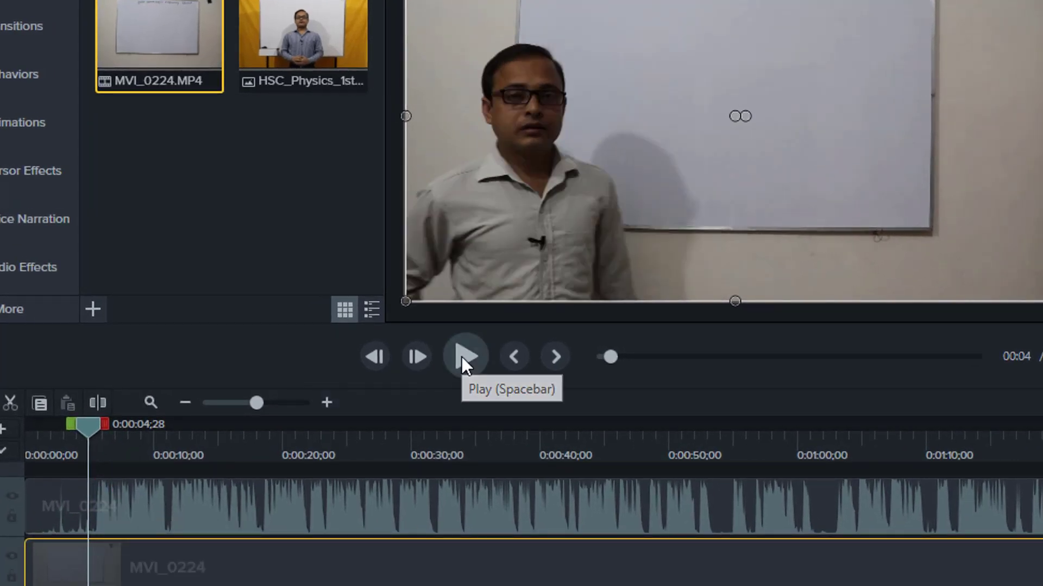
click(462, 357)
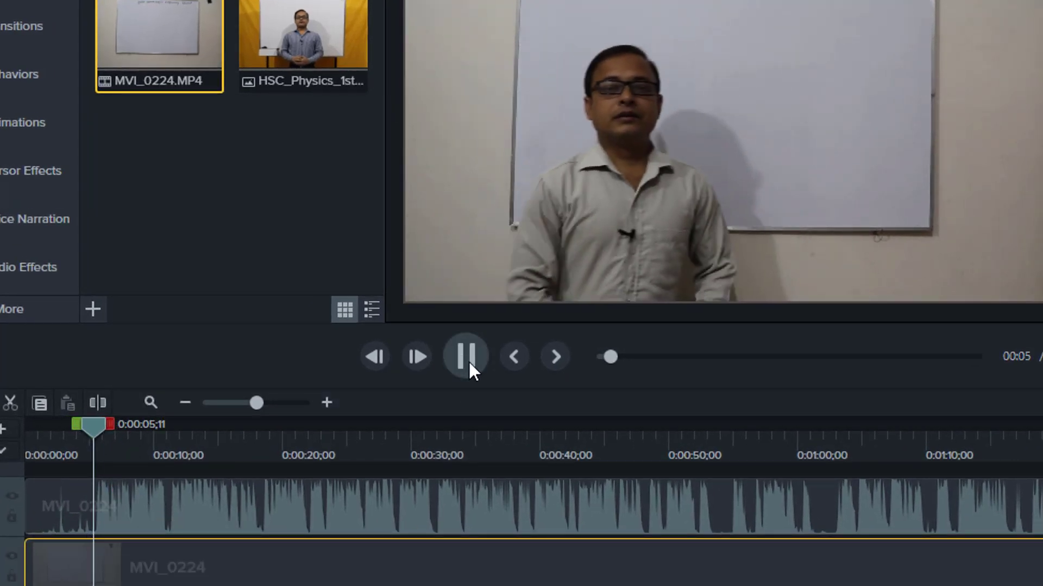
click(111, 432)
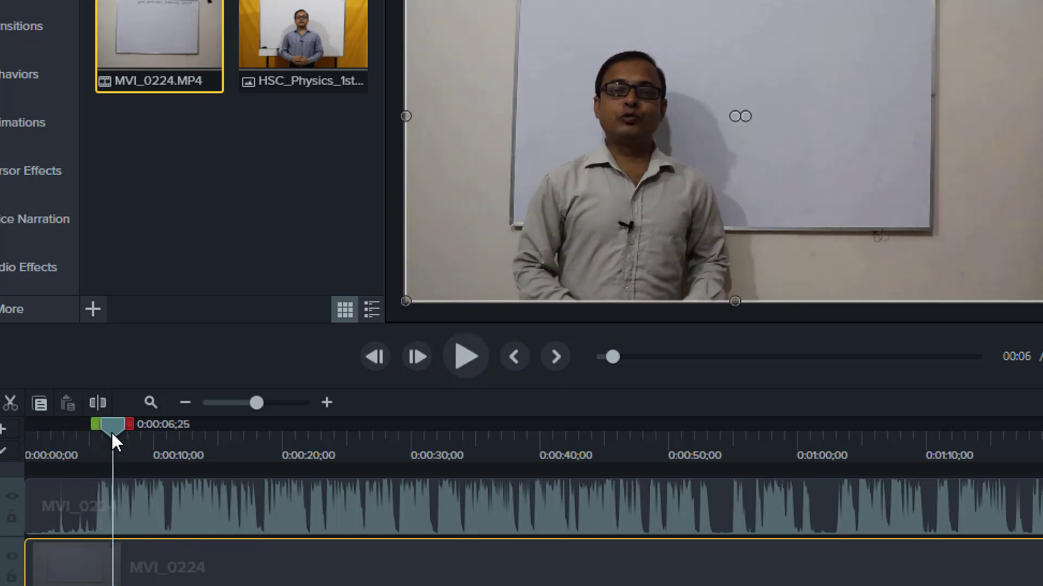
drag(112, 432, 110, 433)
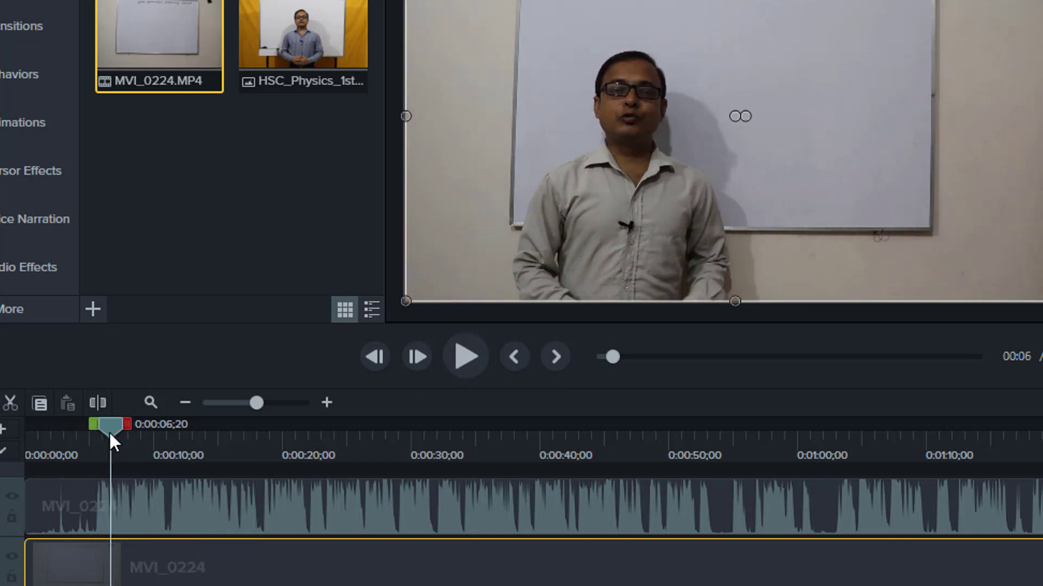
click(467, 355)
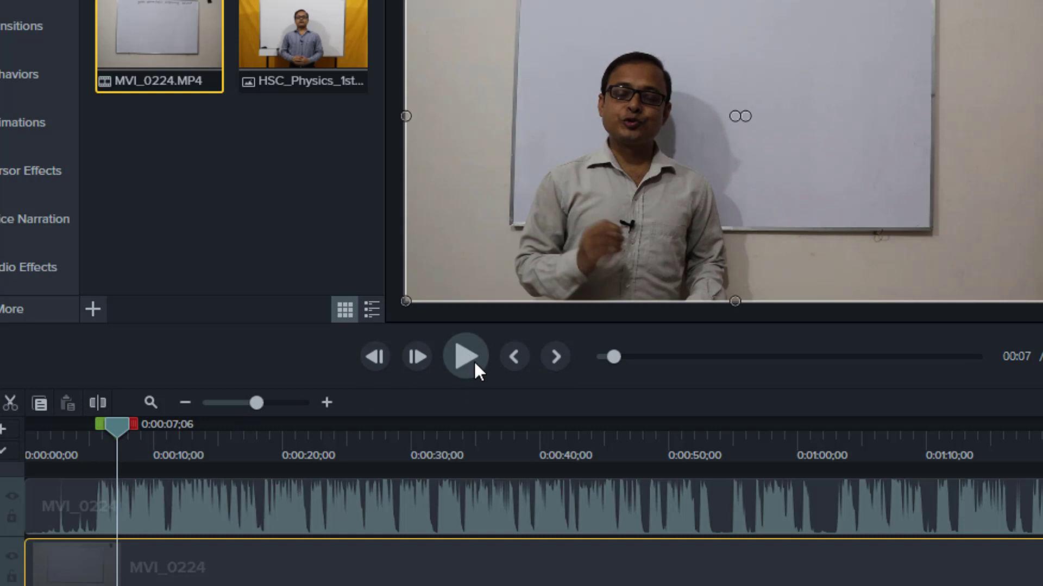
drag(119, 430, 96, 448)
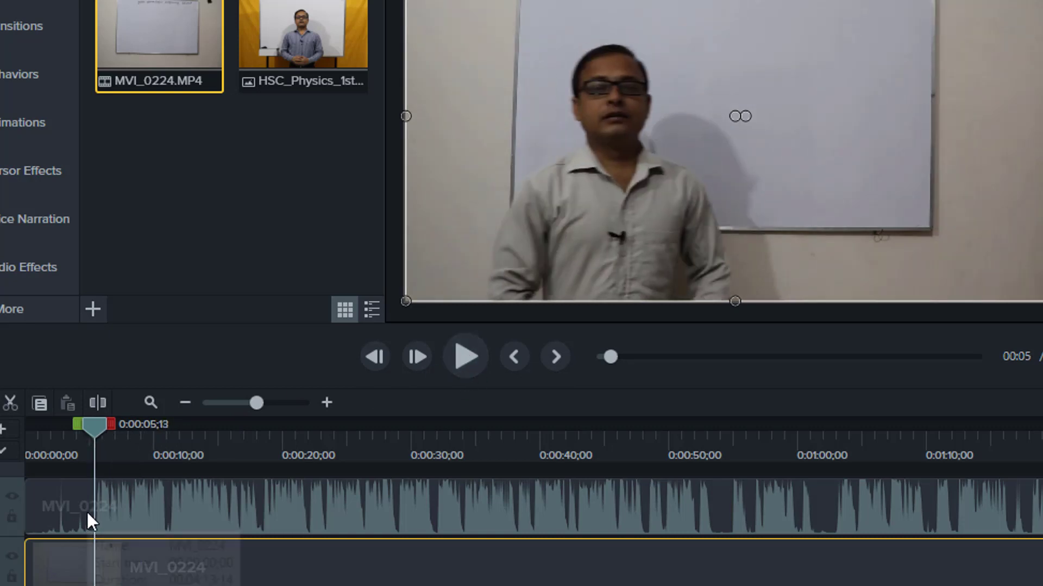
- Split both the audio clip on Track 2 and the video clip on Track 1 at 0:00:05;13
click(129, 504)
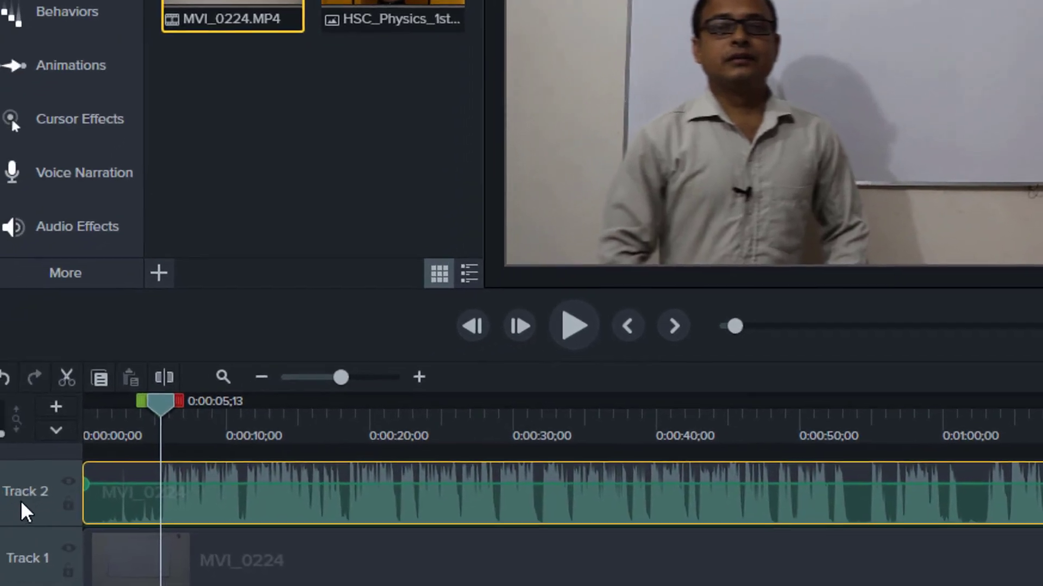
ctrl+click(211, 563)
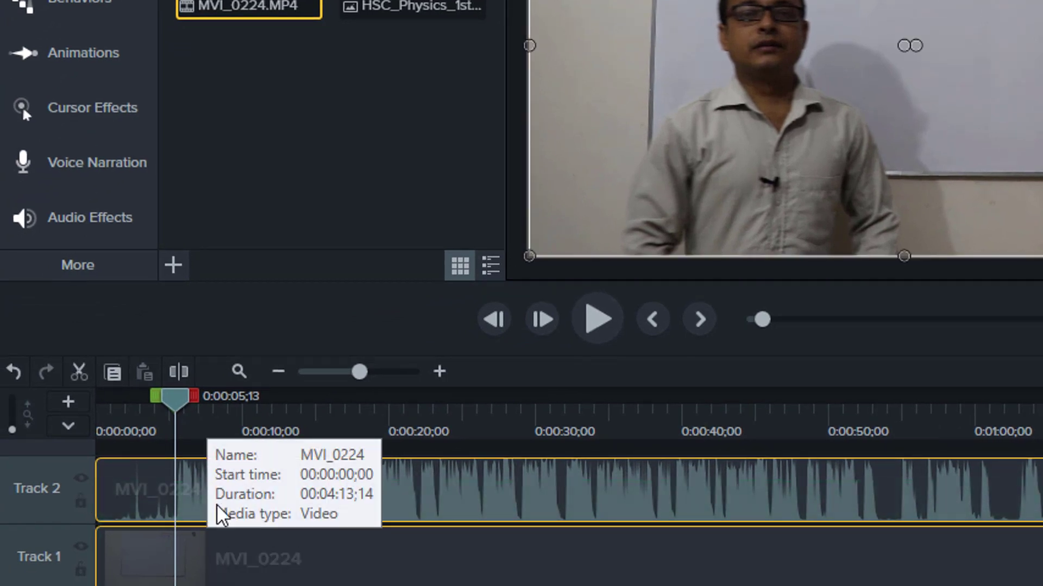
click(183, 369)
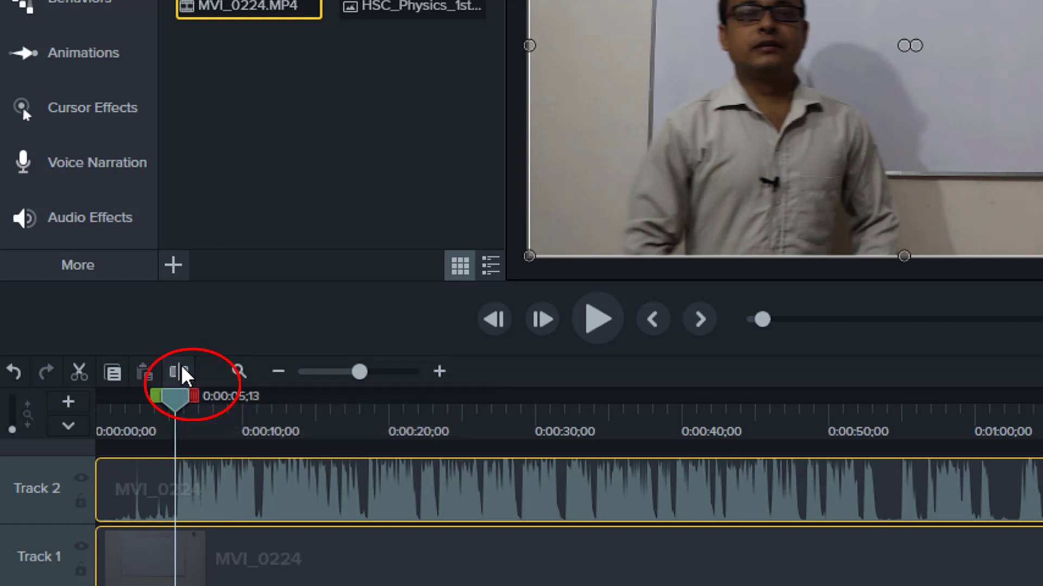
- Delete the opening audio and video pieces before 0:00:05;13 from Track 2 and Track 1
click(148, 503)
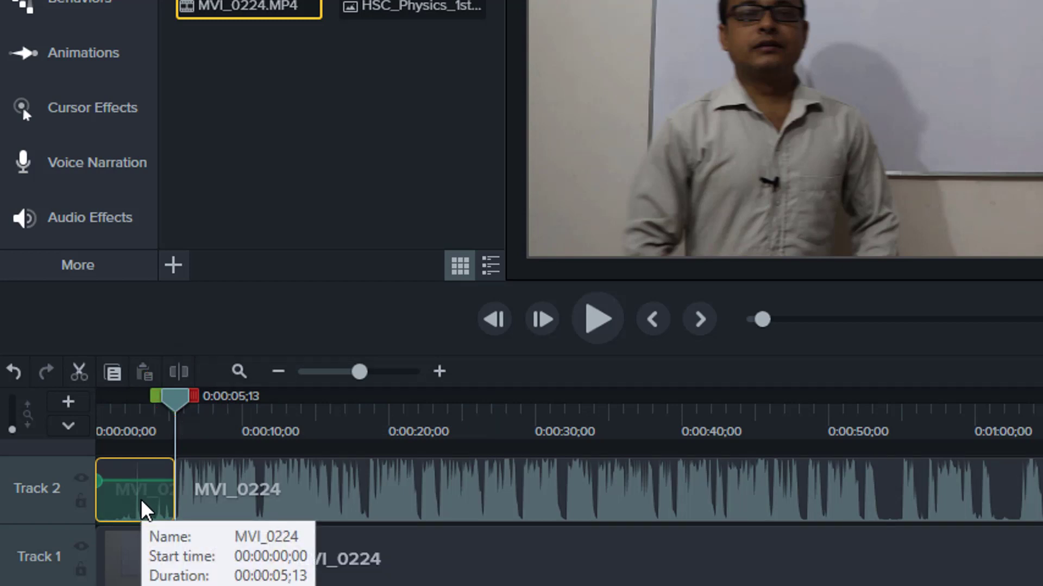
key(Delete)
click(124, 564)
key(Delete)
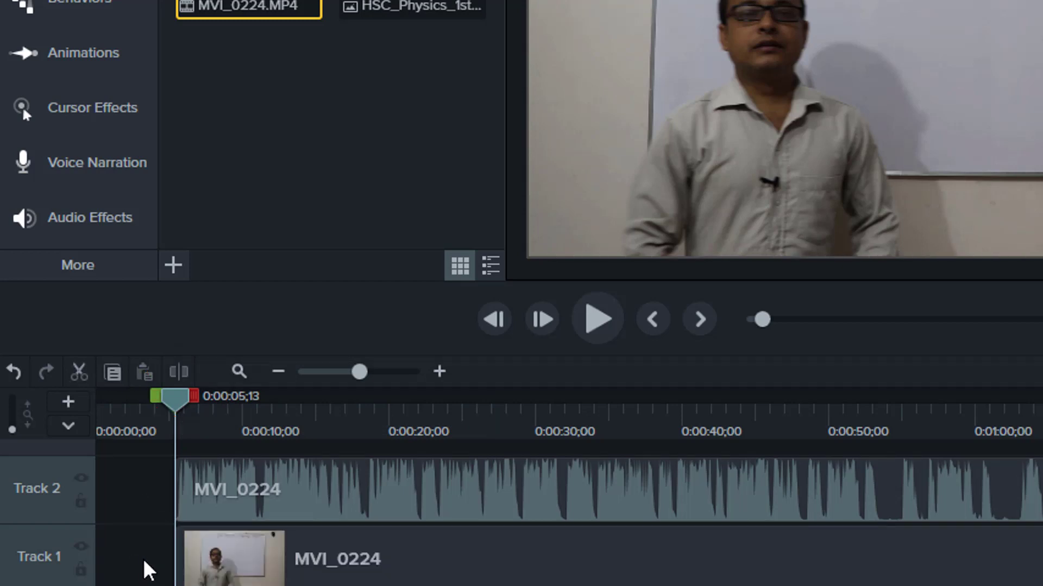
- Move the remaining MVI_0224 audio and video clips to the start of the timeline and return the playhead toward the beginning
drag(245, 493, 123, 496)
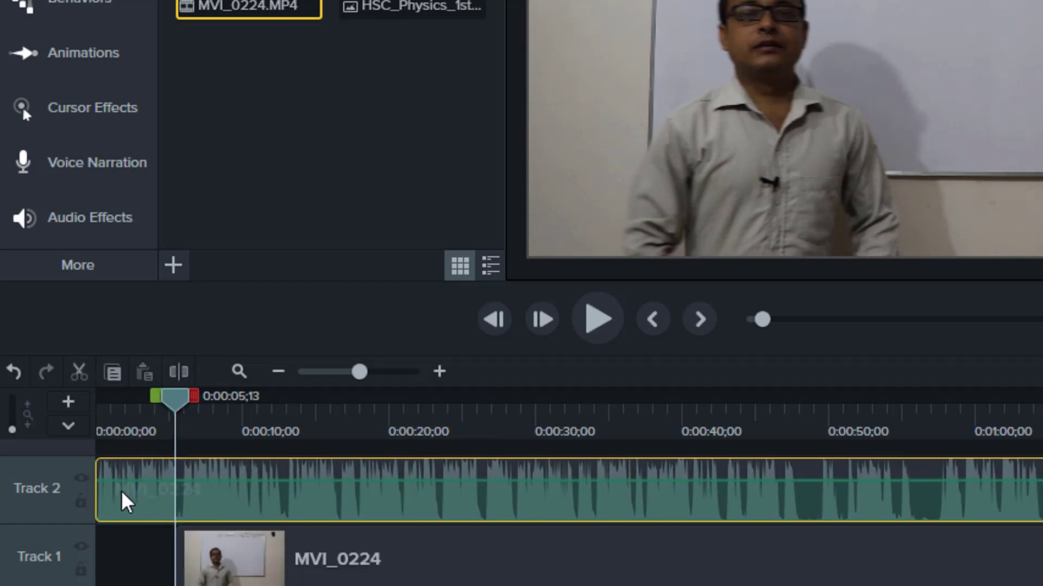
drag(271, 564, 58, 554)
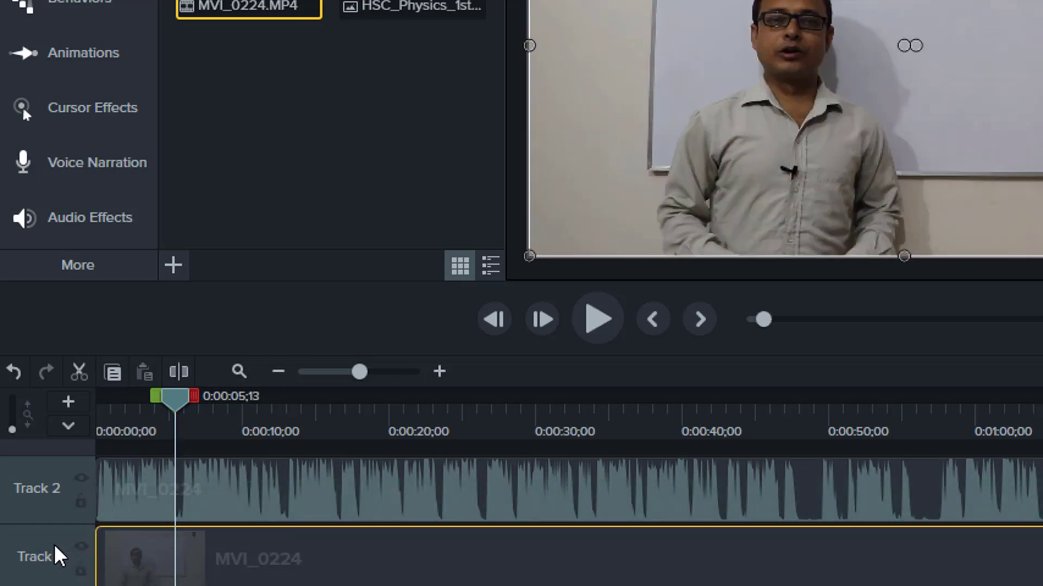
drag(193, 412, 77, 435)
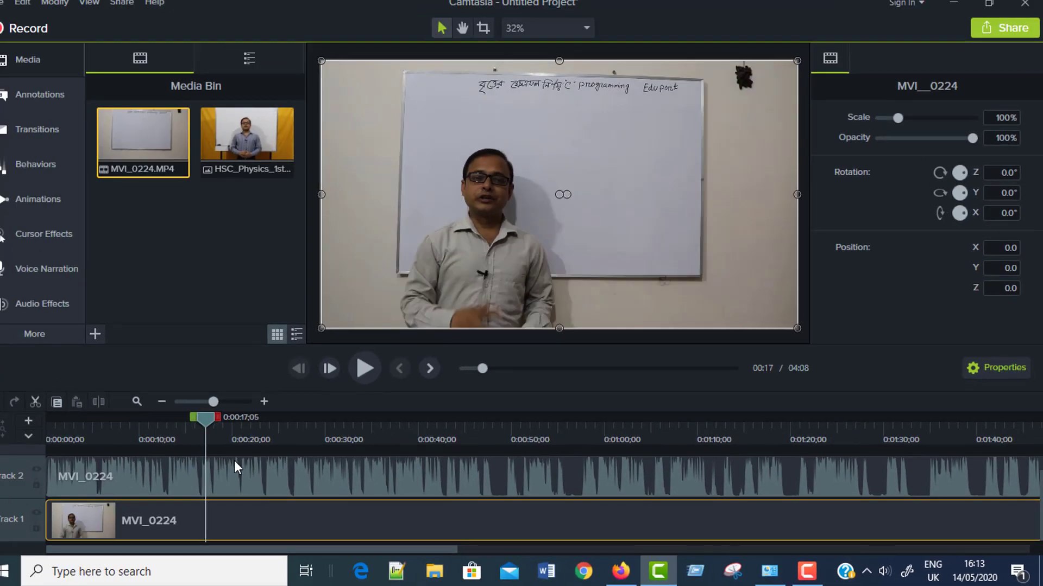
- Position the playhead at 0:00:55;12 and split both the MVI_0224 audio and video clips there
click(307, 437)
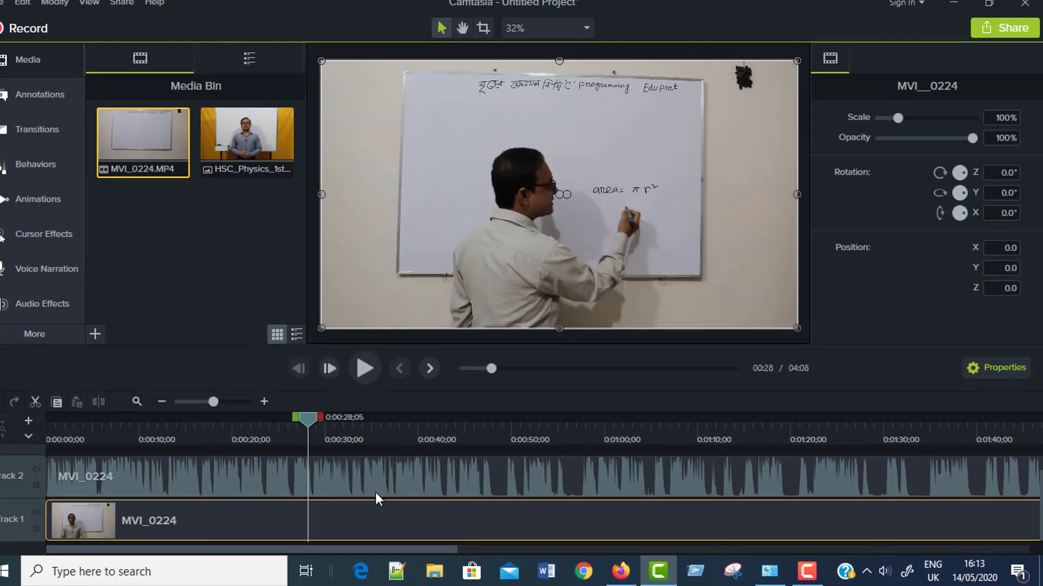
drag(515, 509, 490, 513)
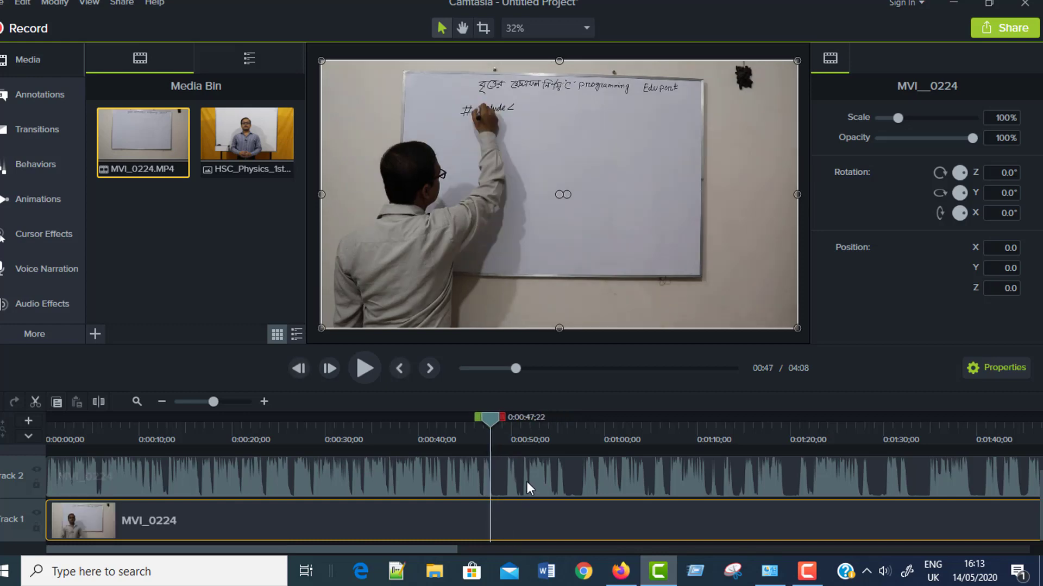
drag(527, 481, 569, 474)
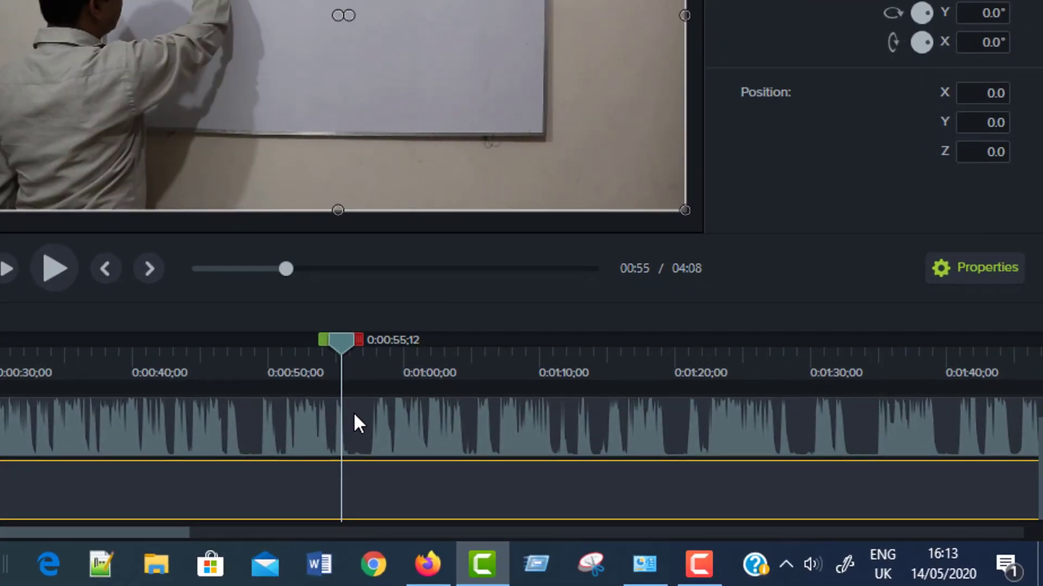
click(351, 404)
ctrl+click(363, 471)
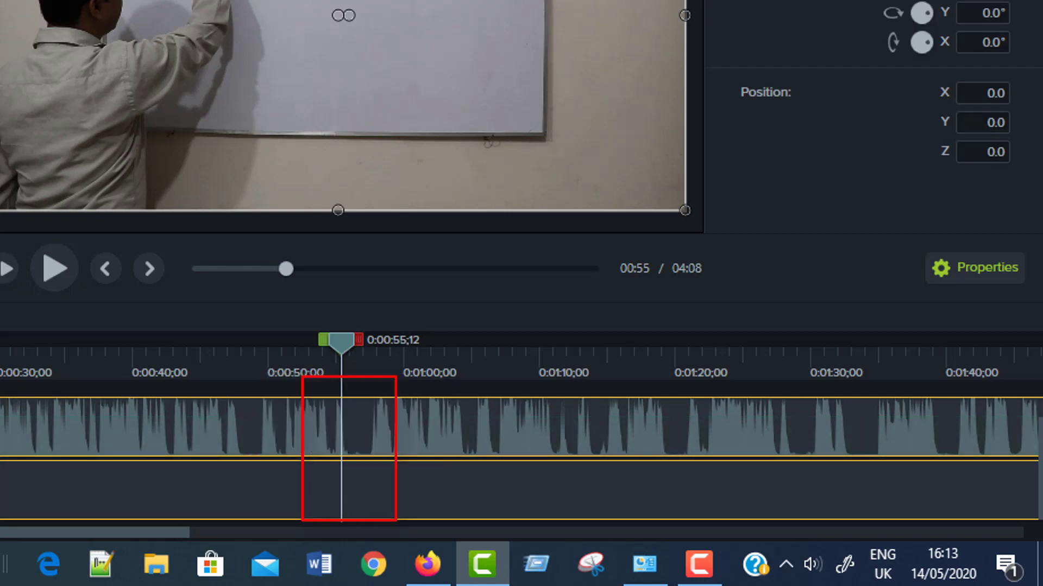
key(s)
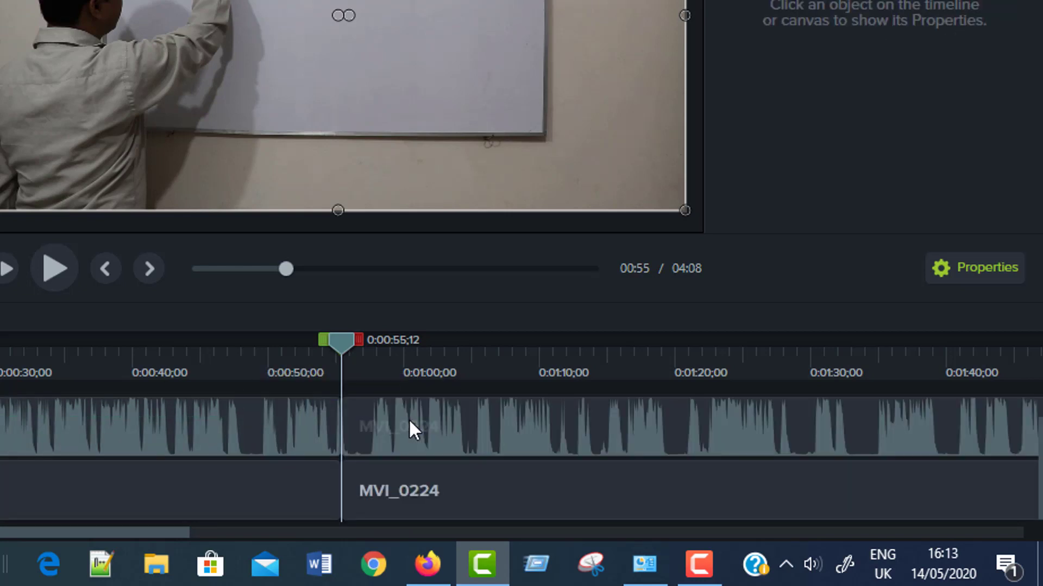
- Delete the audio and video pieces after 0:00:55;12 from both tracks
click(408, 418)
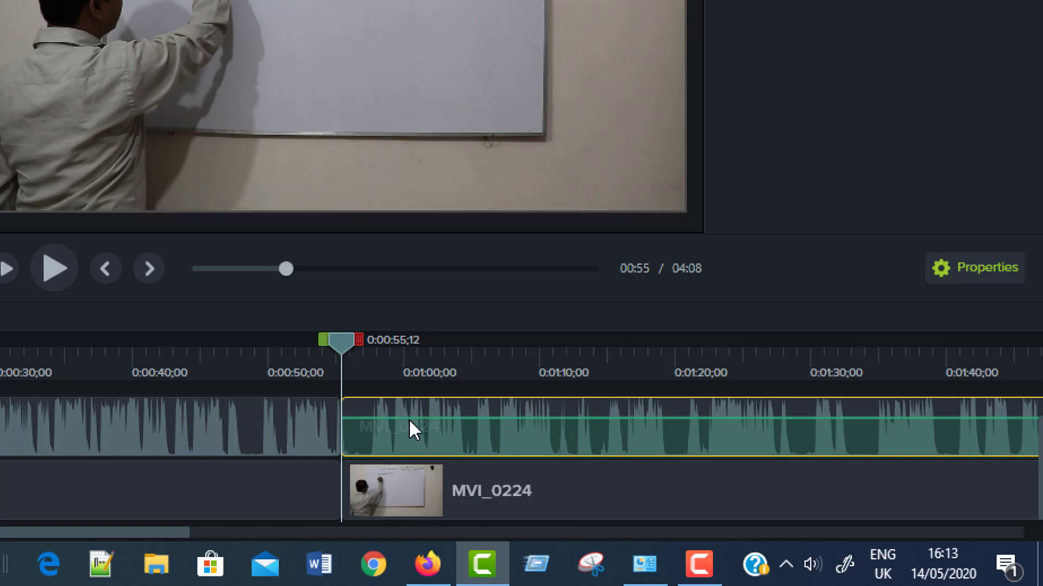
key(Delete)
click(423, 481)
key(Delete)
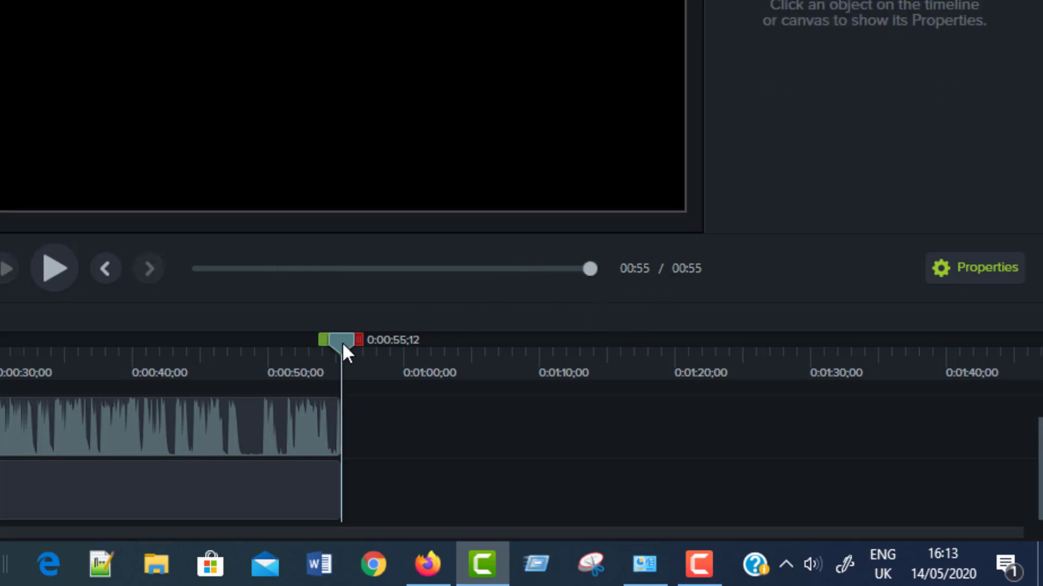
- Preview the footage from about 0:00:47 and position the playhead at 0:00:47;25, where the silent stretch begins
drag(342, 341, 248, 432)
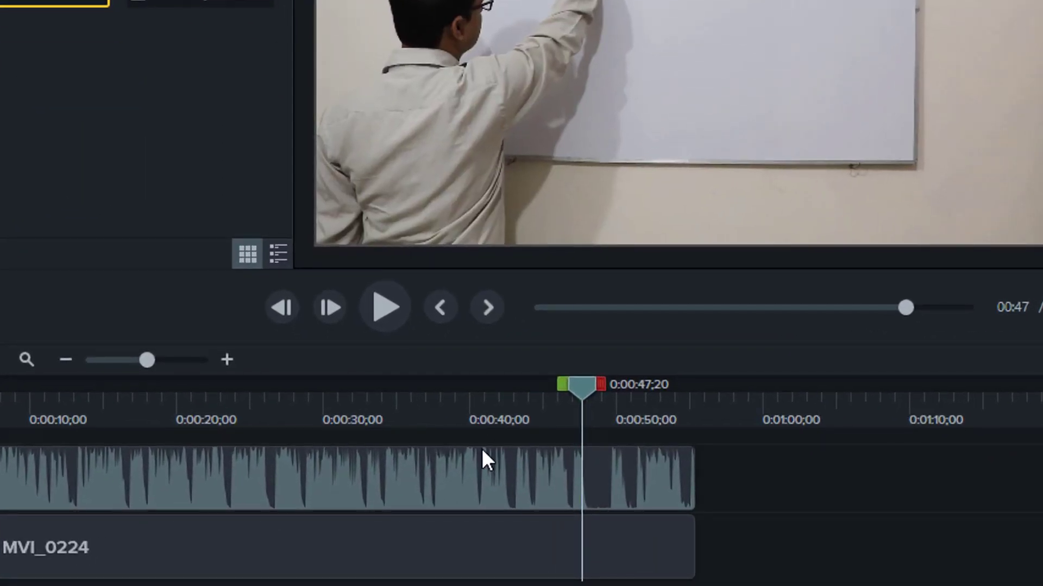
click(382, 305)
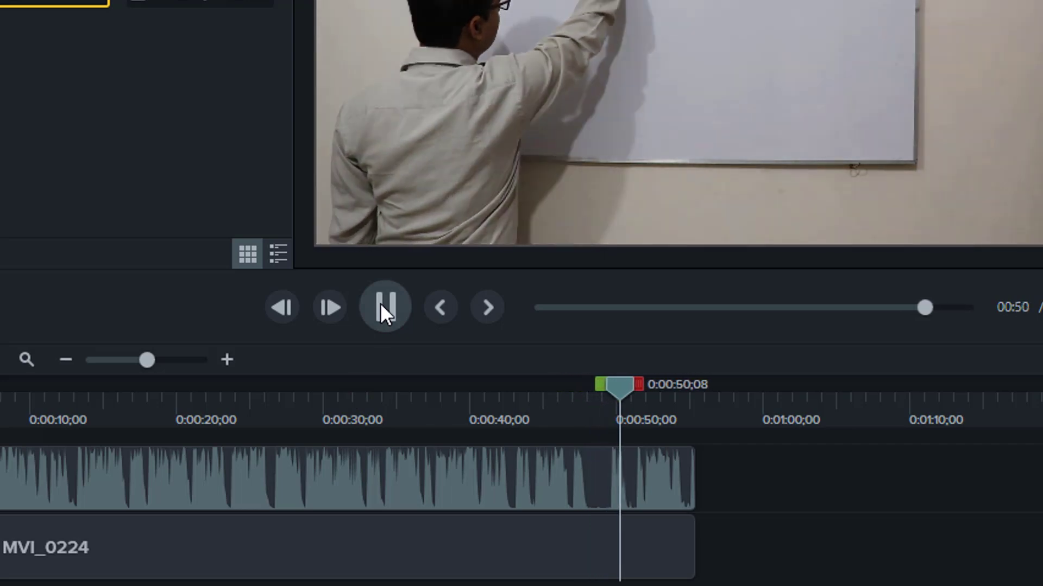
click(384, 307)
drag(626, 384, 587, 417)
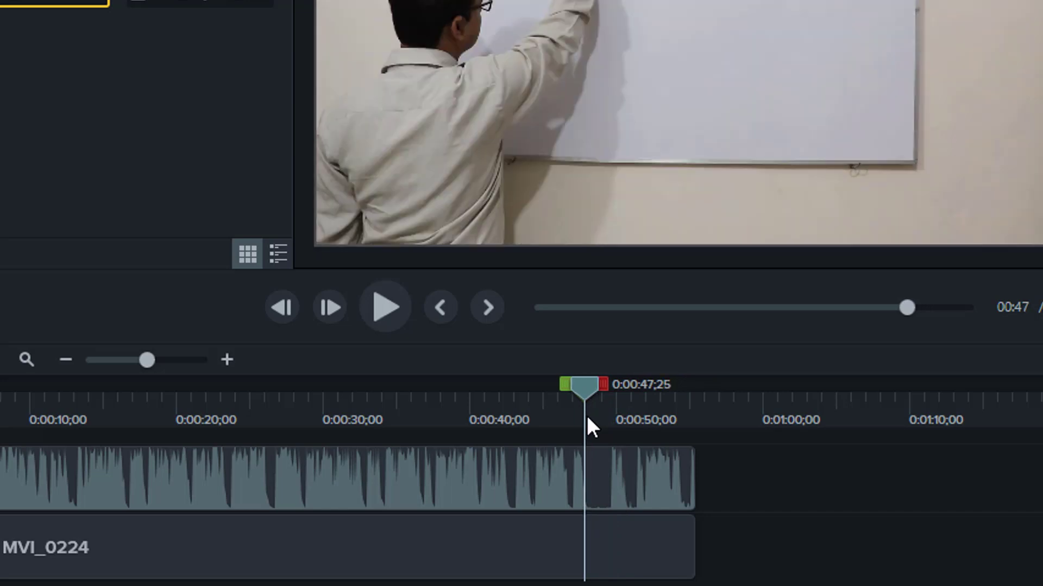
- Split both the audio and video clips at 0:00:47;25 and again at 0:00:49;12
click(606, 459)
ctrl+click(599, 535)
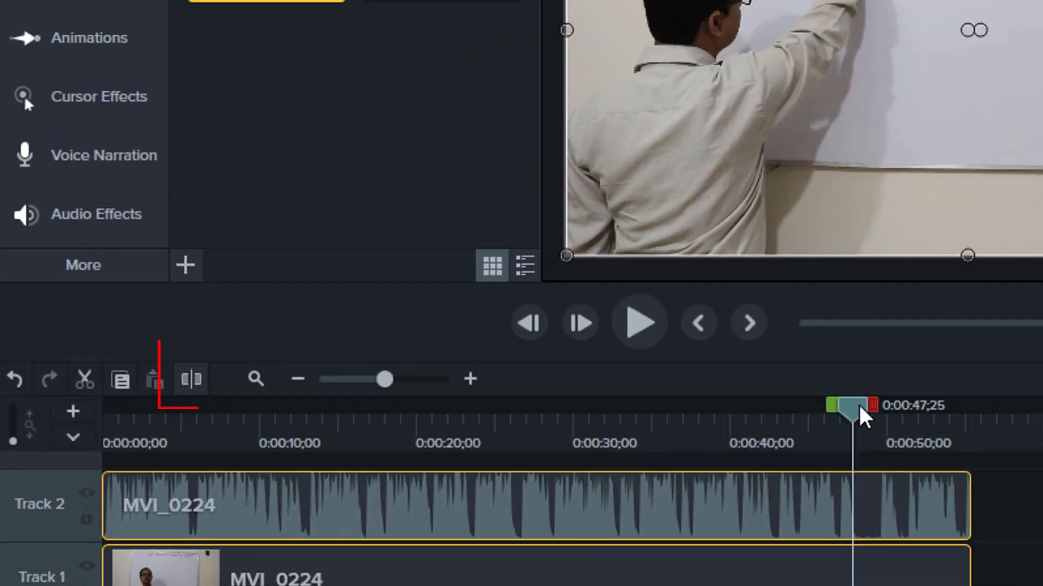
click(252, 359)
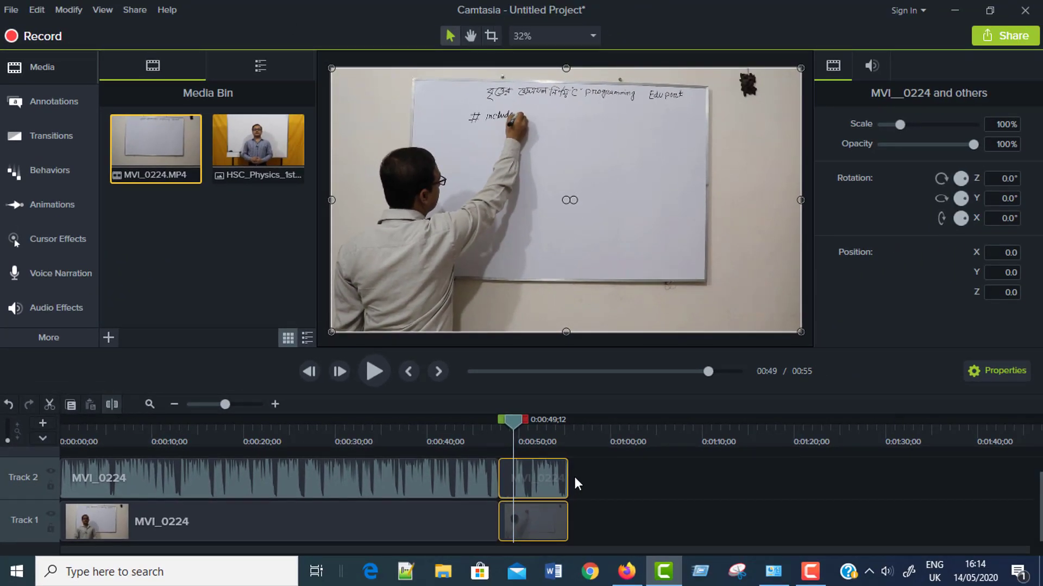
key(s)
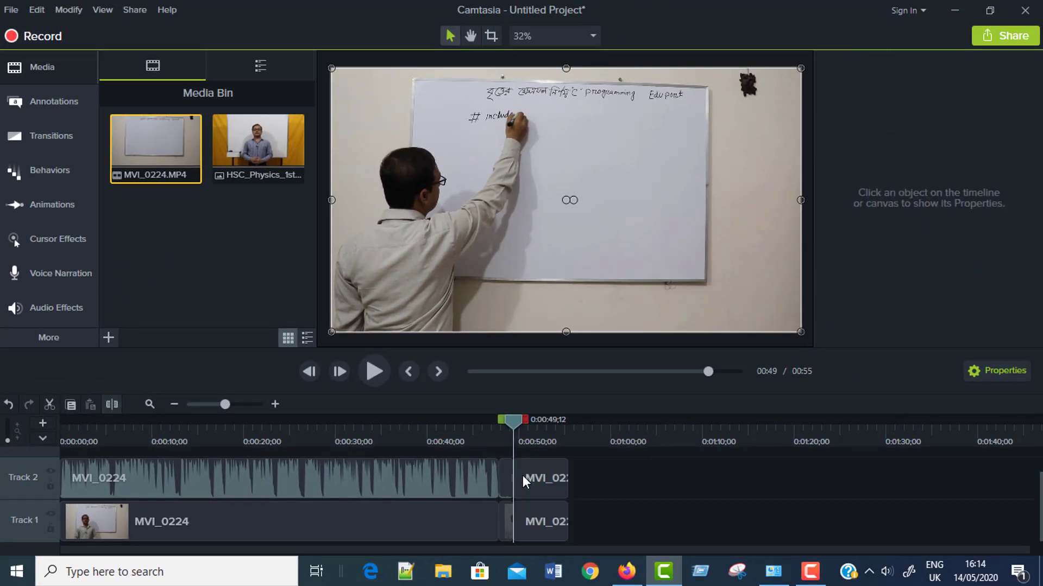
- Delete the short silent audio and video pieces between 0:00:47;25 and 0:00:49;12
click(503, 478)
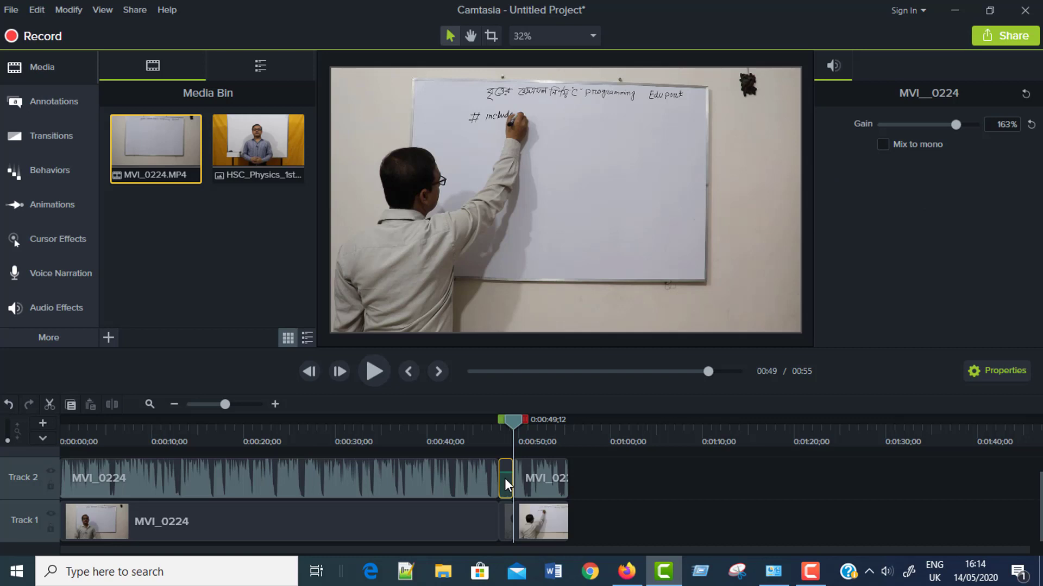
key(Delete)
click(508, 513)
key(Delete)
- Shift the last audio and video pieces to about 0:00:58, leaving an open gap after the first clips
drag(539, 481, 446, 480)
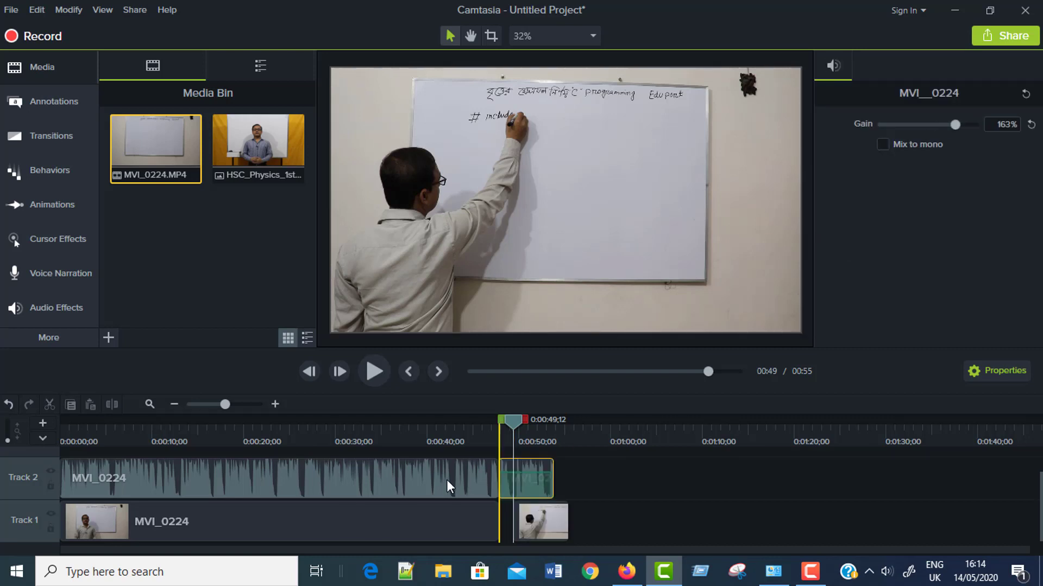
drag(528, 519, 583, 519)
drag(549, 485, 630, 491)
drag(573, 507, 602, 519)
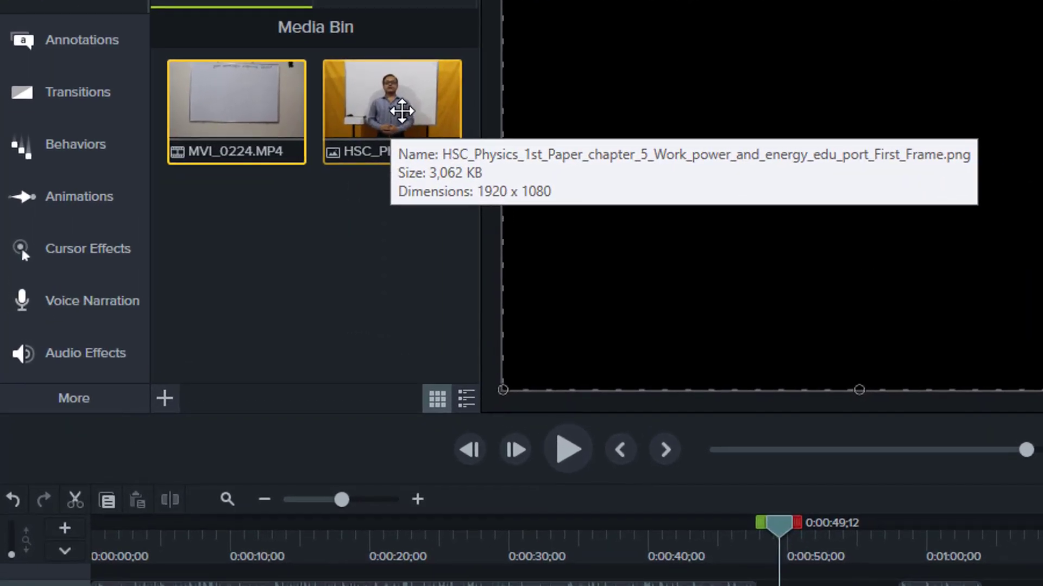
- Insert the HSC_Physics_1st_Paper still image on Track 1 directly after the first MVI_0224 video clip
drag(256, 156, 236, 216)
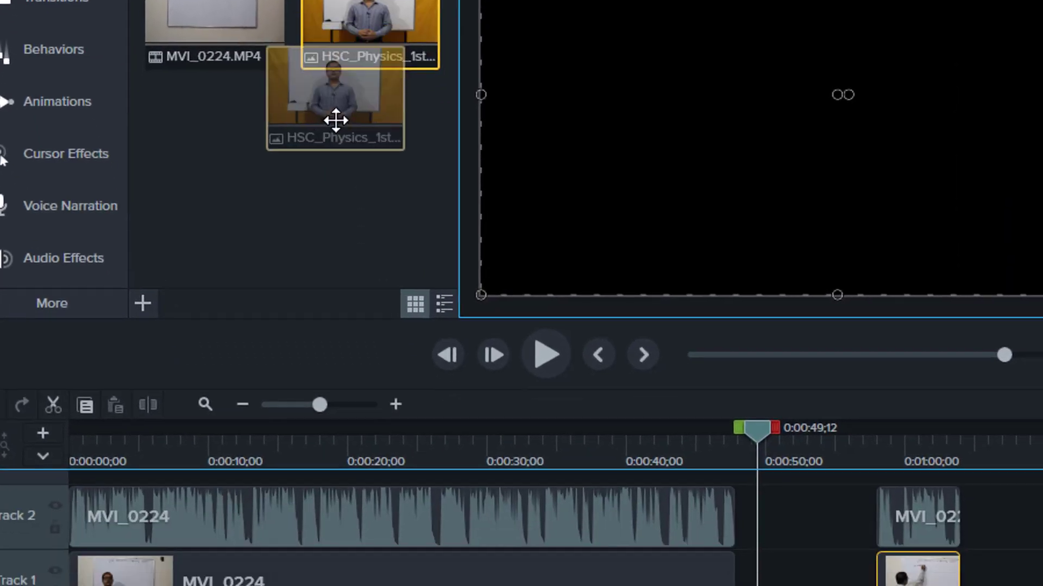
drag(335, 120, 825, 504)
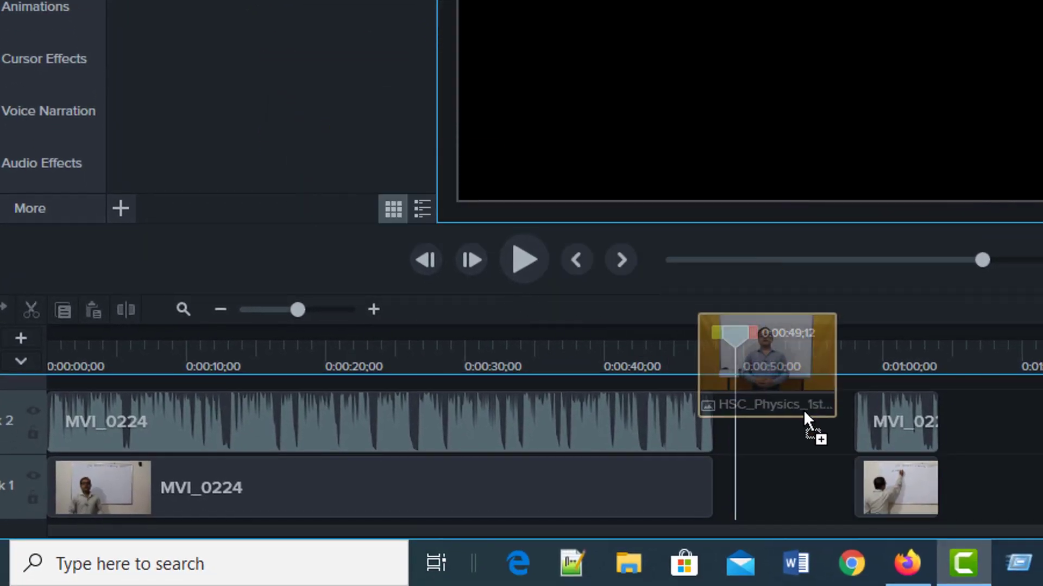
drag(803, 409, 761, 503)
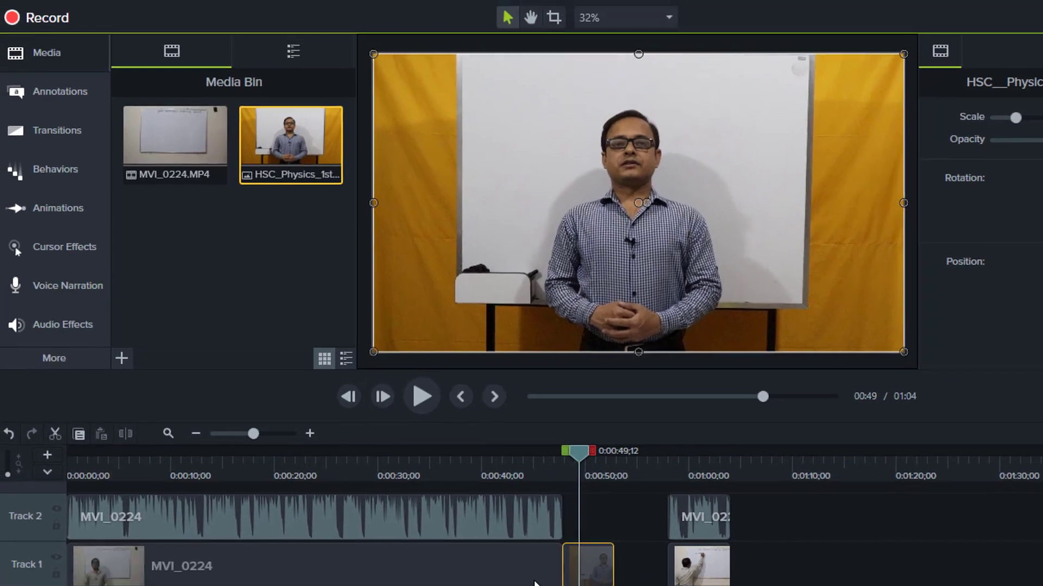
- Join the last audio piece to the first audio clip and the last video piece to the image, and preview from 0:00:46;02
click(540, 467)
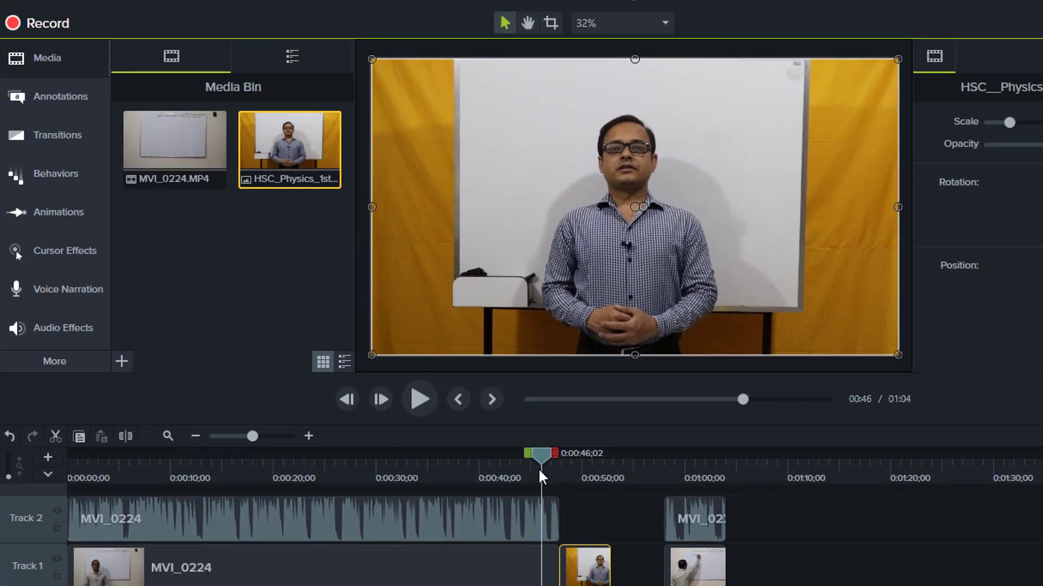
drag(668, 513, 550, 525)
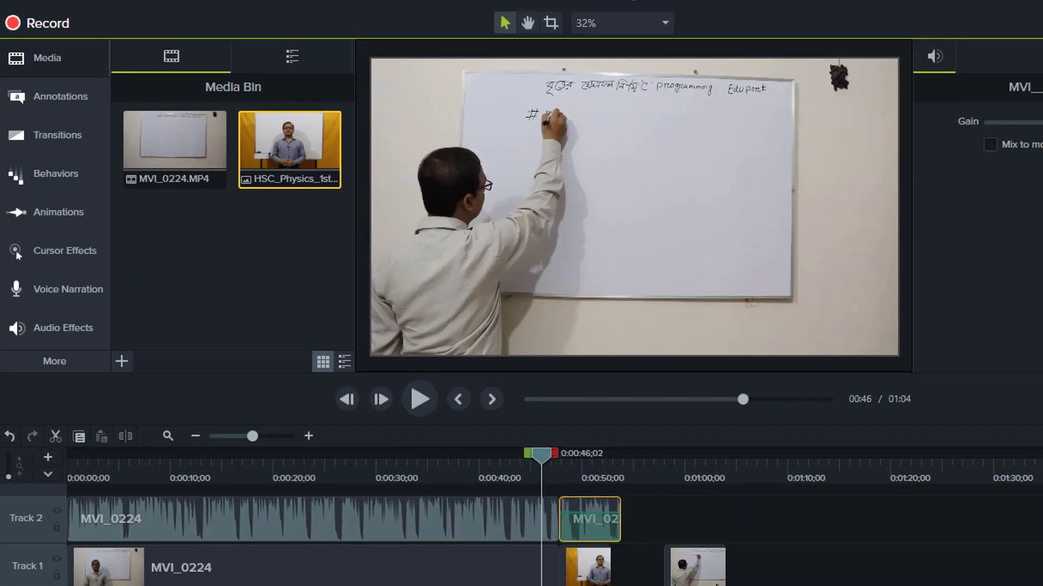
drag(700, 568, 648, 568)
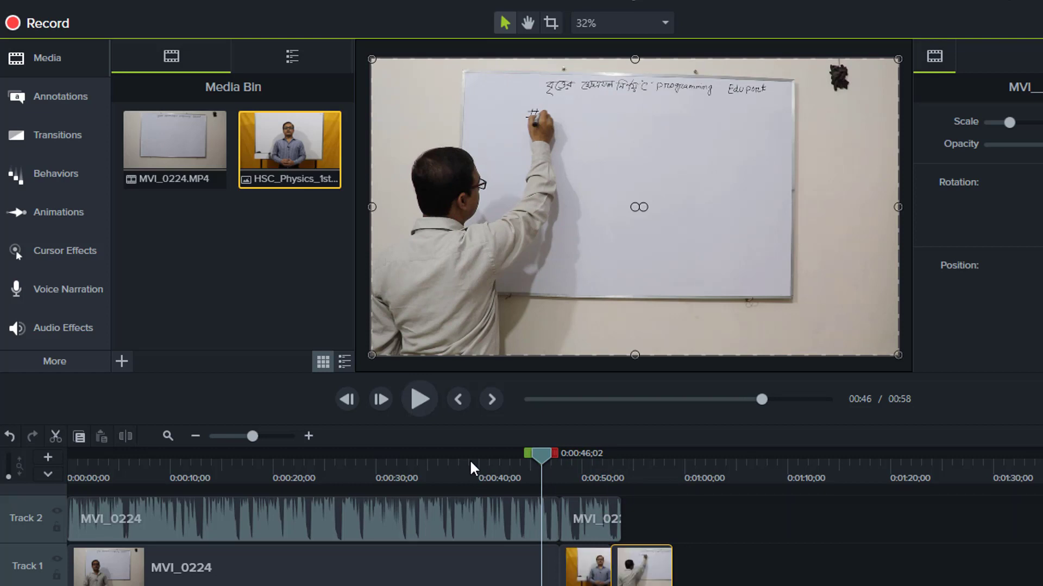
click(415, 396)
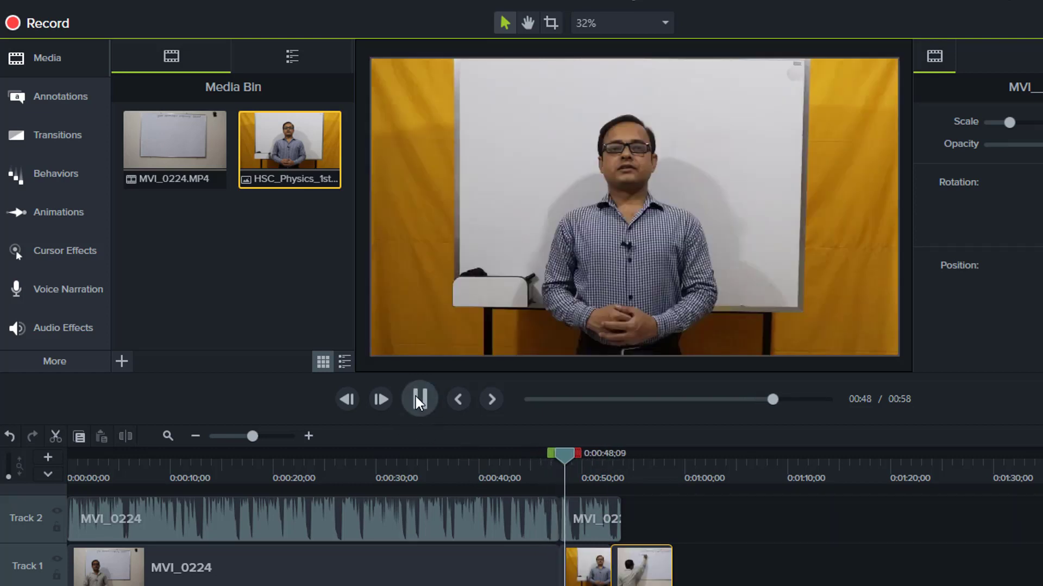
click(416, 396)
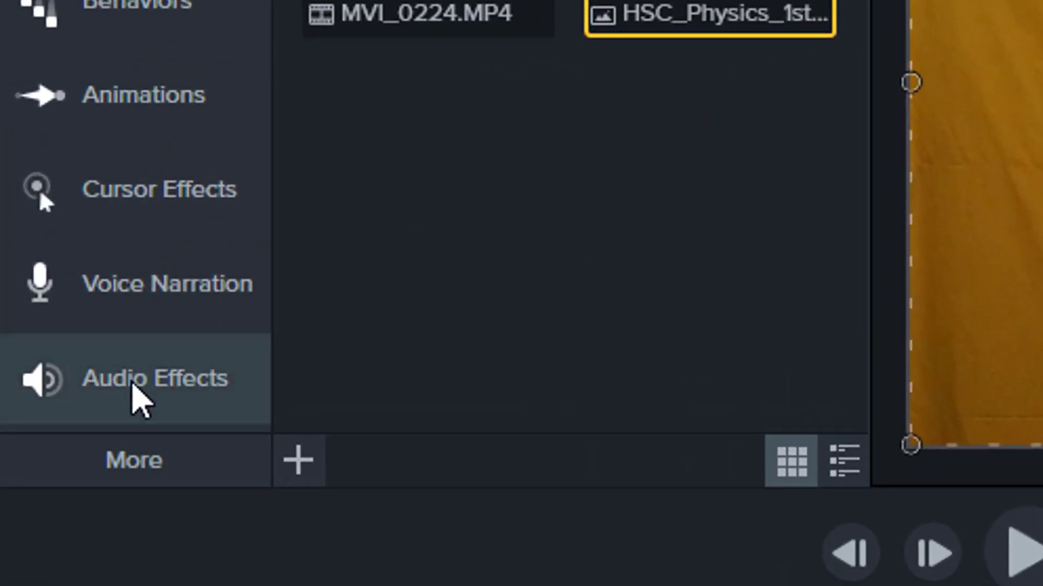
- Open the Voice Narration settings and move the last audio piece to about 0:00:54, freeing the space above the still image
click(139, 402)
click(128, 284)
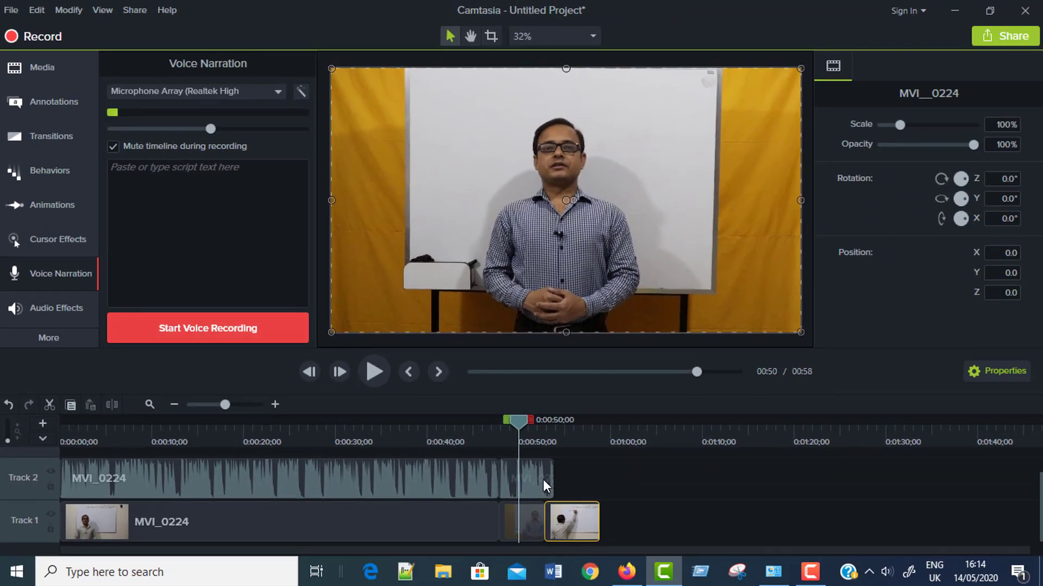
drag(533, 483, 588, 491)
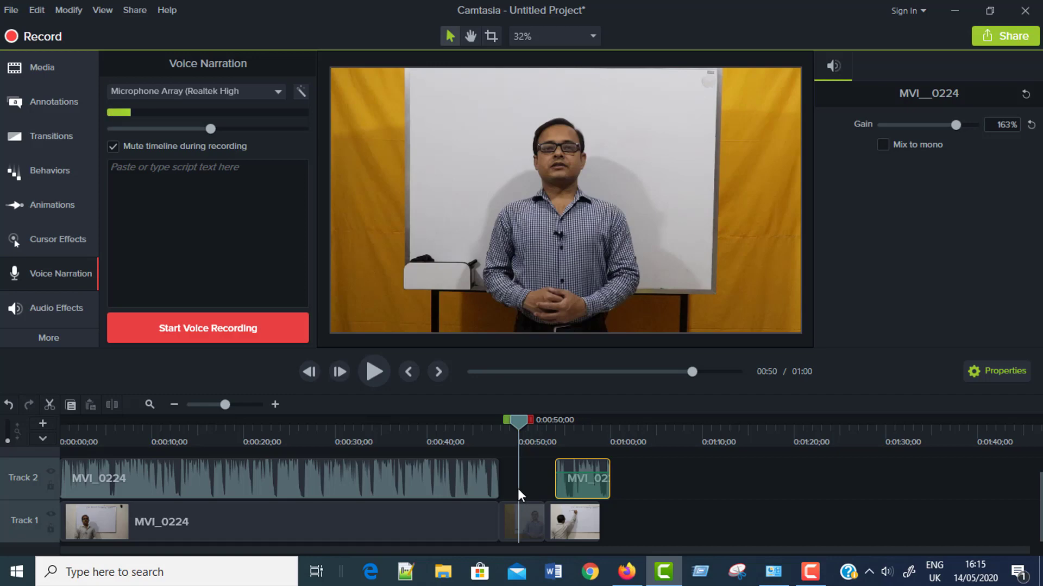
- Add a Zoom-n-Pan at the timeline start, framing the presenter's head and the upper whiteboard at 162% zoom
drag(521, 422, 63, 422)
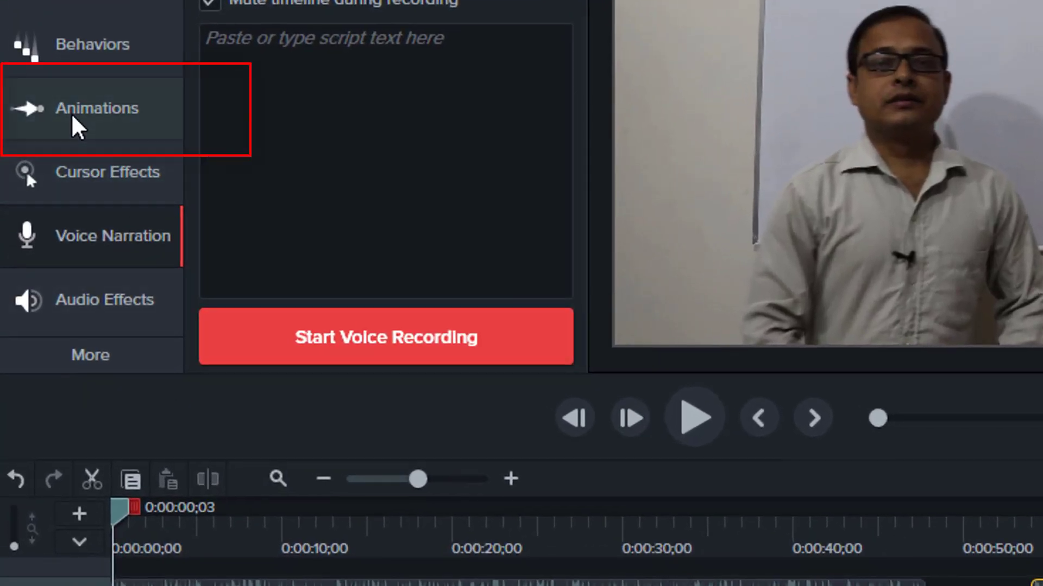
click(73, 119)
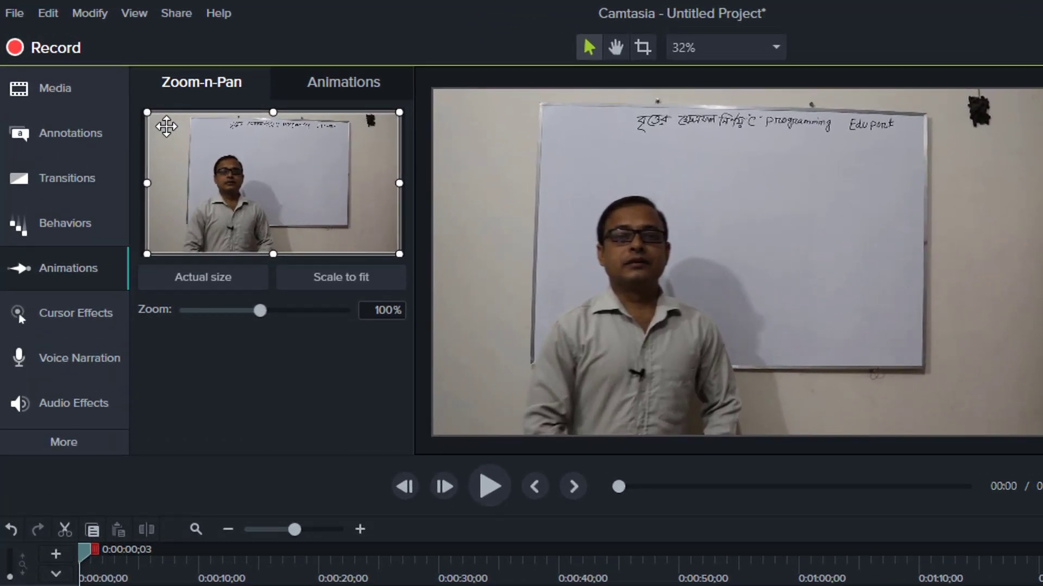
drag(146, 113, 210, 146)
drag(279, 186, 263, 146)
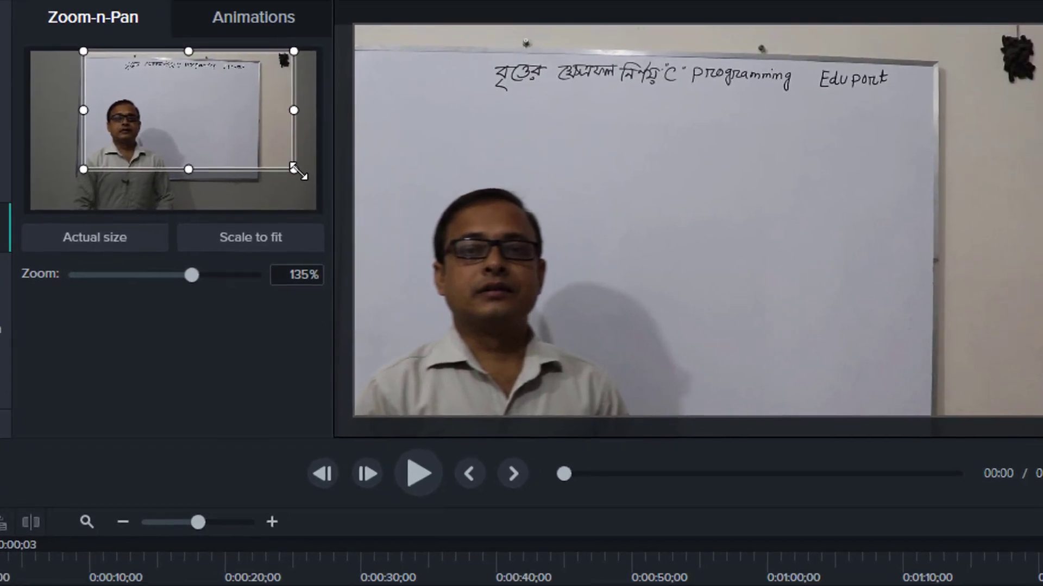
drag(380, 217, 332, 209)
drag(243, 162, 190, 155)
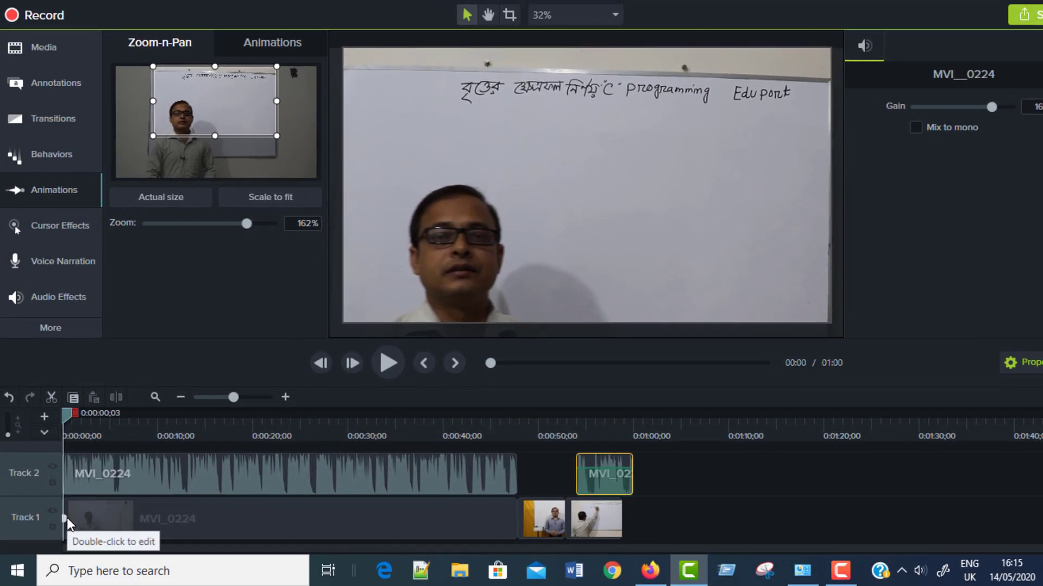
- Add a Zoom-n-Pan at 0:00:02;11 widening the first video clip's framing to 112% zoom, and preview it from the start
click(3, 535)
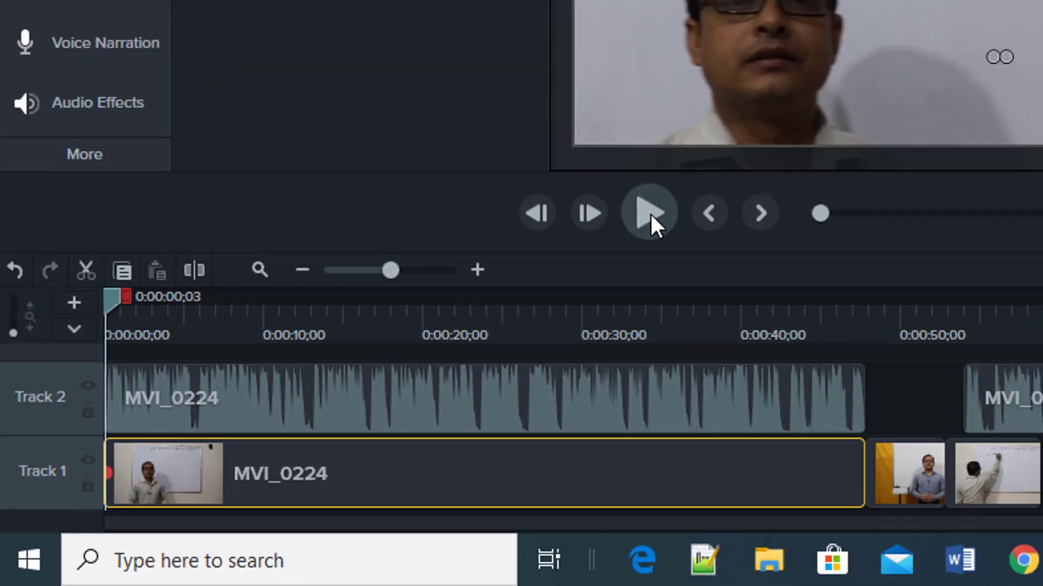
click(652, 222)
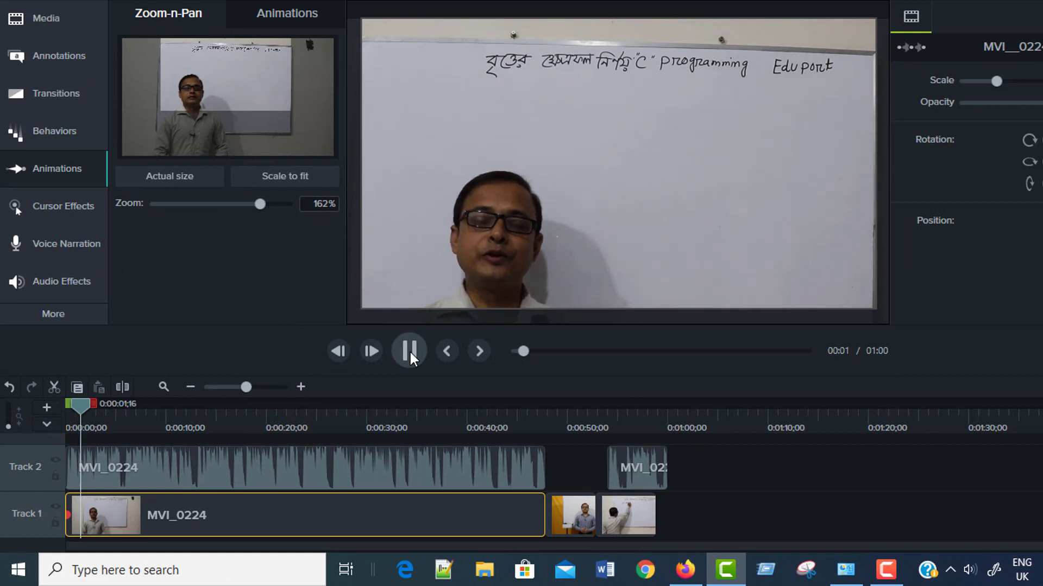
click(409, 350)
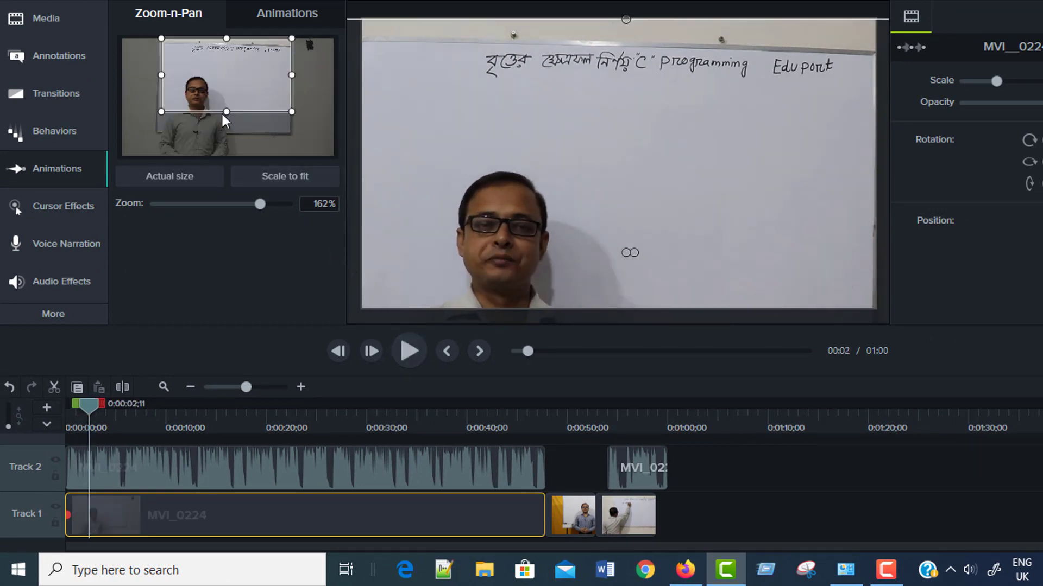
drag(226, 112, 226, 144)
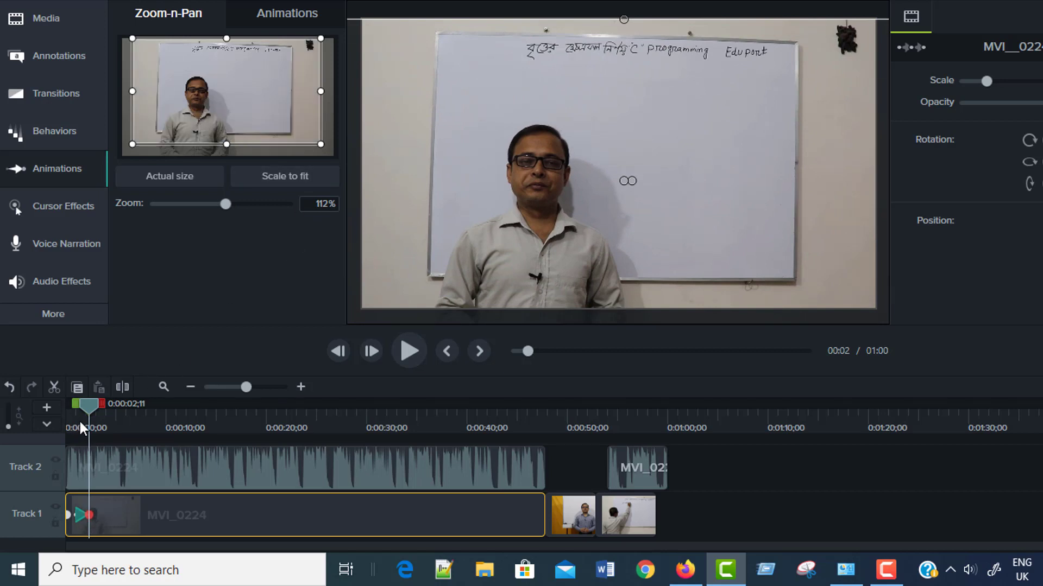
drag(89, 408, 64, 415)
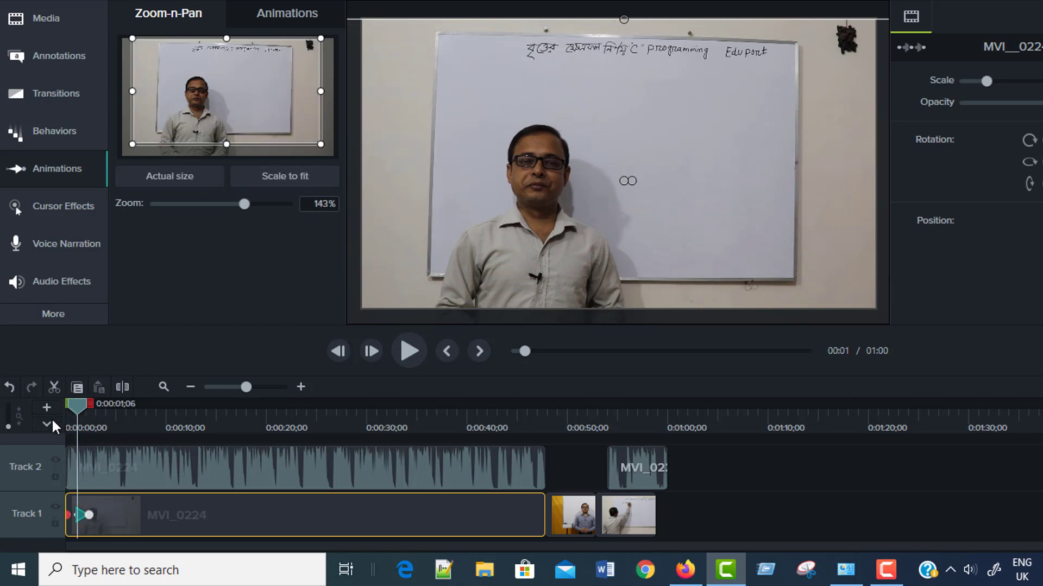
click(416, 351)
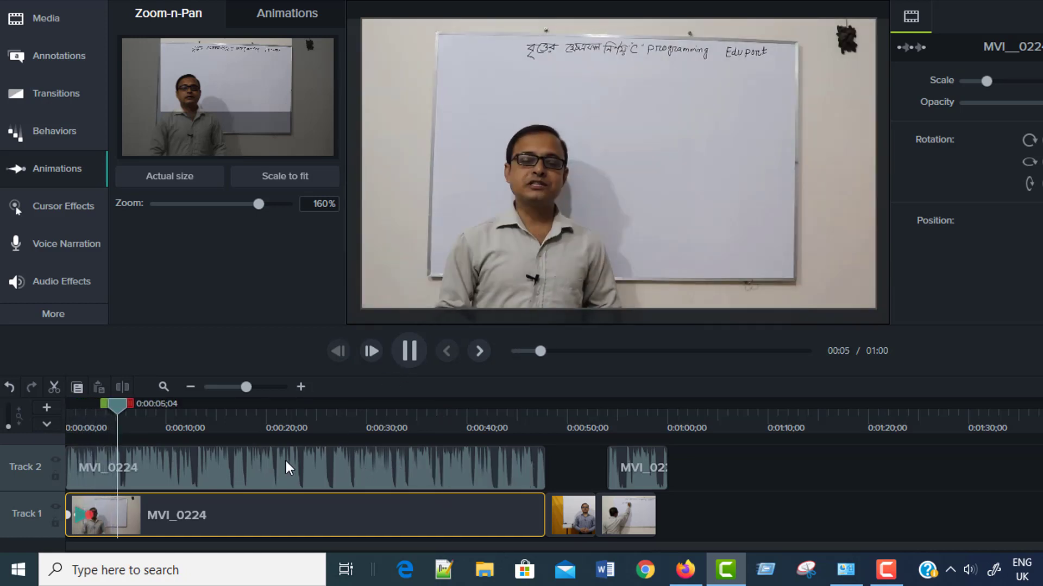
click(410, 352)
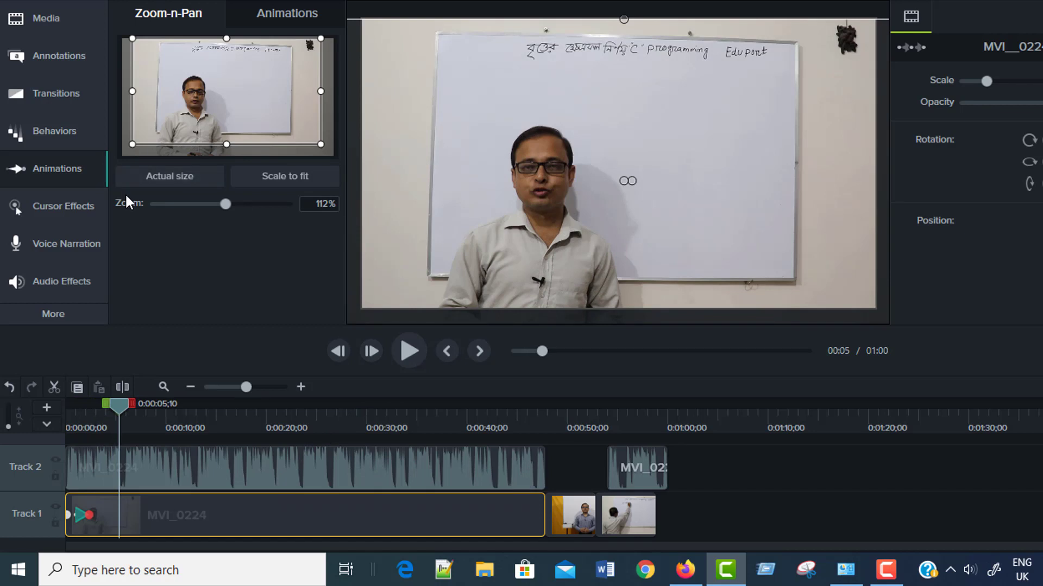
- Add a Custom animation to the first video clip at 0:00:06;20 and reframe closely on the presenter at about 200% zoom
click(65, 168)
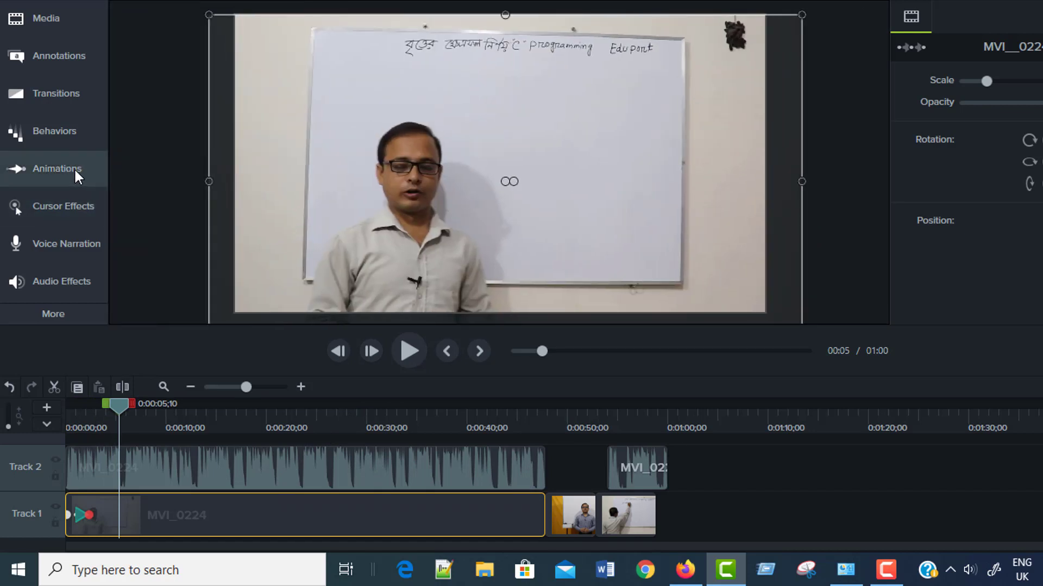
click(75, 170)
click(288, 13)
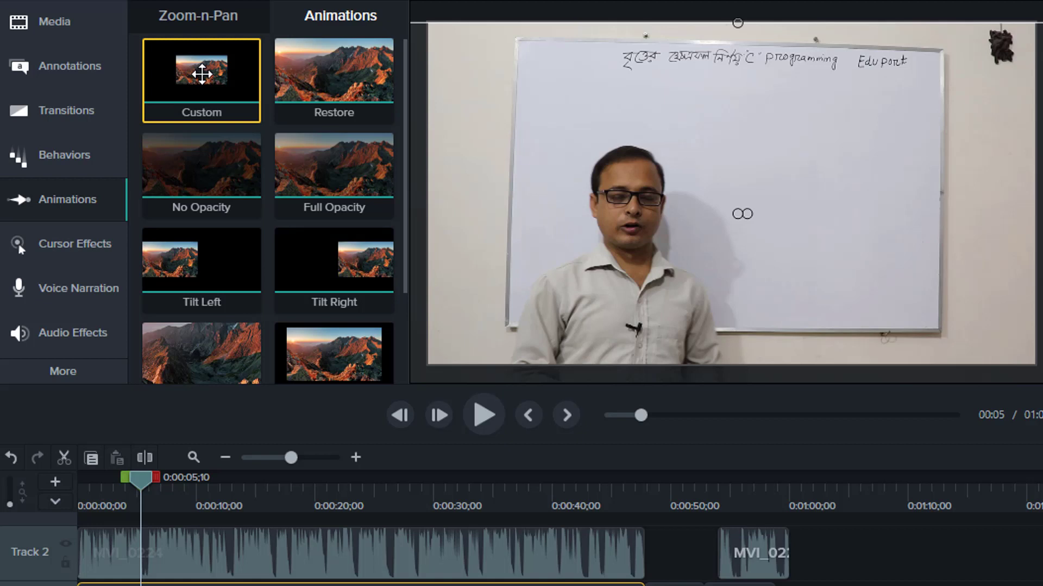
drag(201, 75, 135, 522)
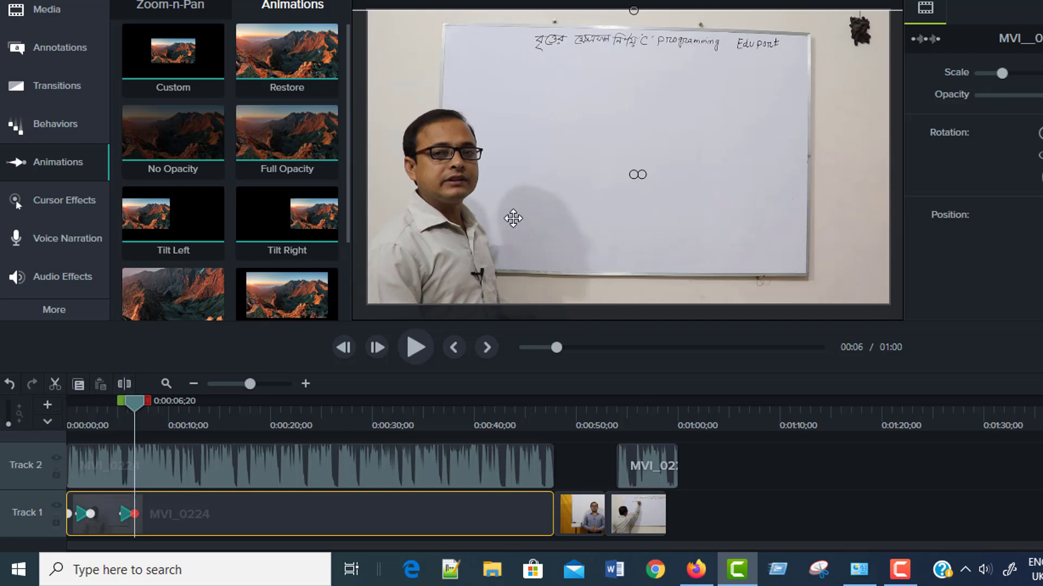
drag(512, 218, 518, 192)
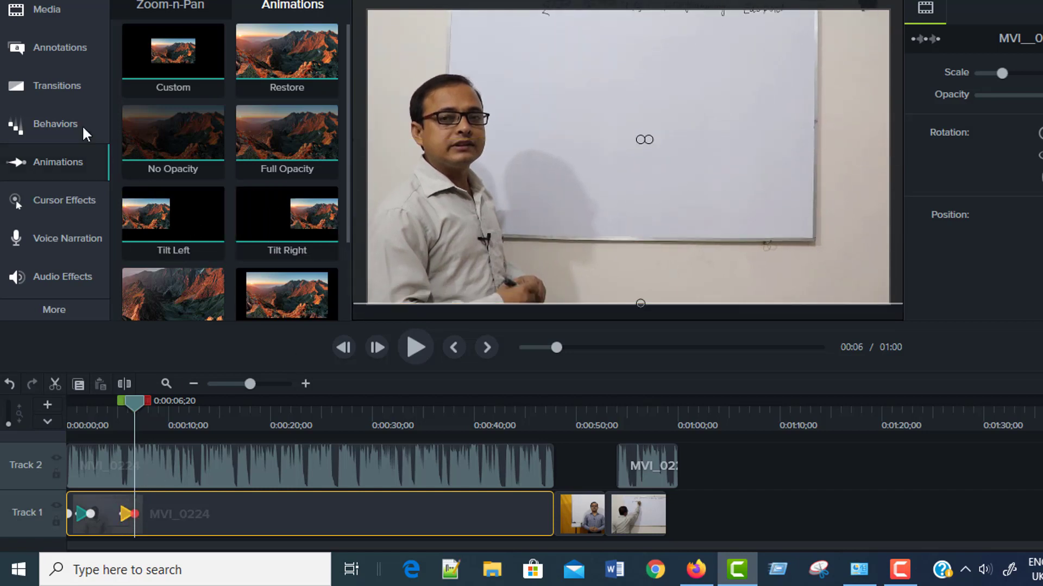
click(170, 6)
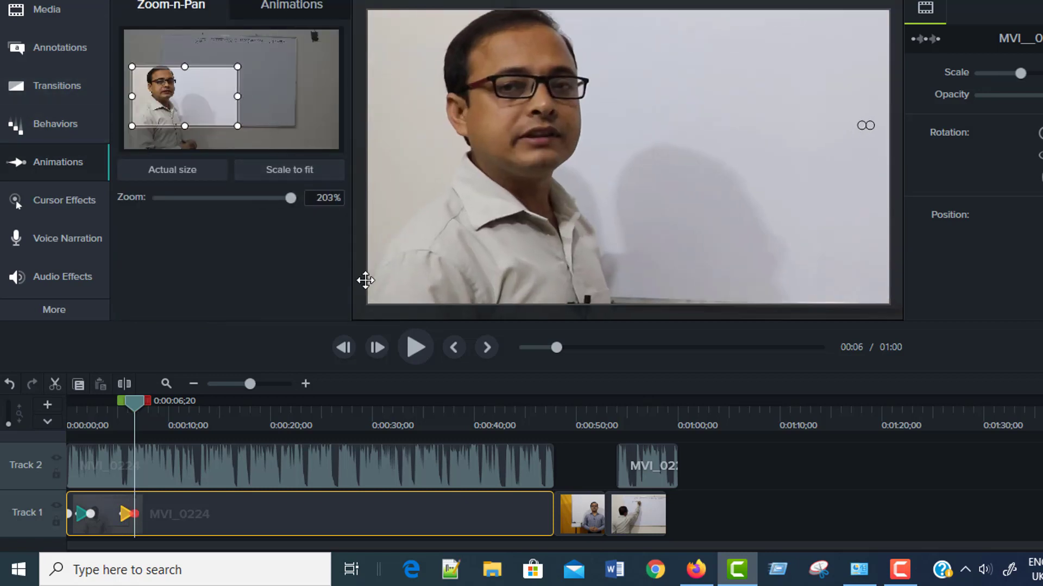
- Preview the zoom animations from the timeline start and add a 130% Zoom-n-Pan at 0:00:13;10
drag(135, 411, 101, 429)
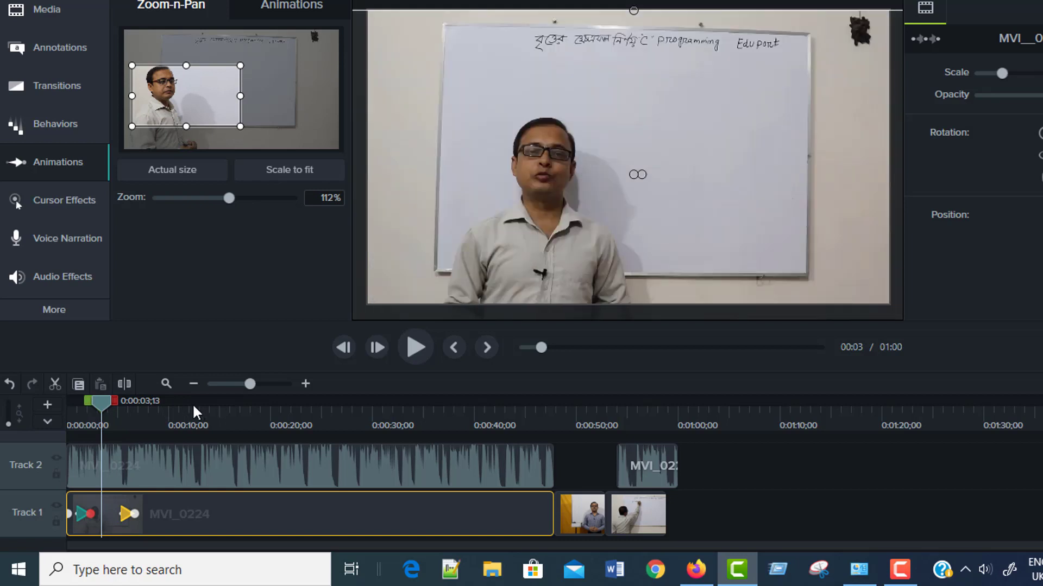
drag(110, 393, 48, 409)
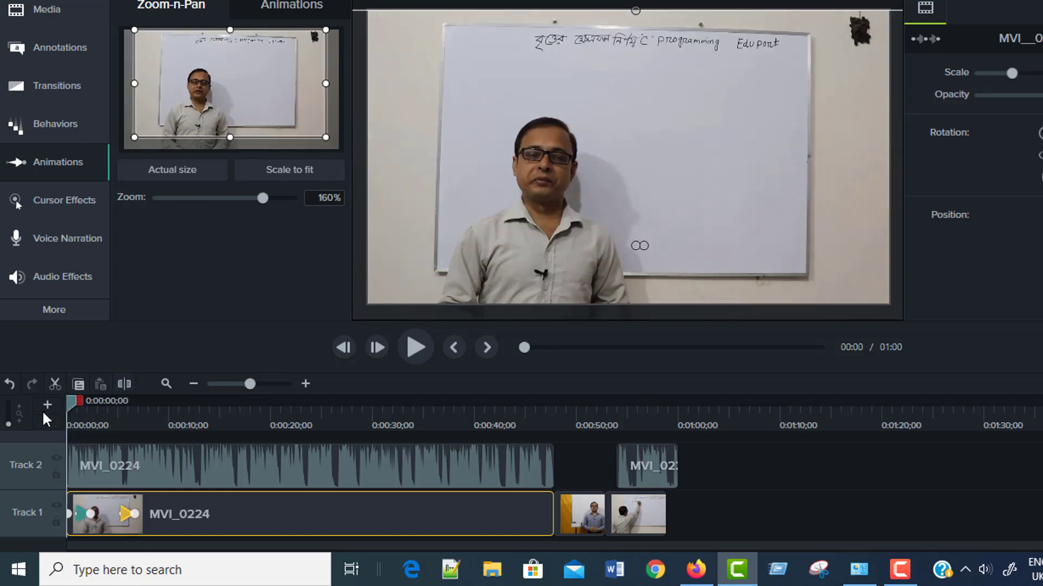
click(419, 349)
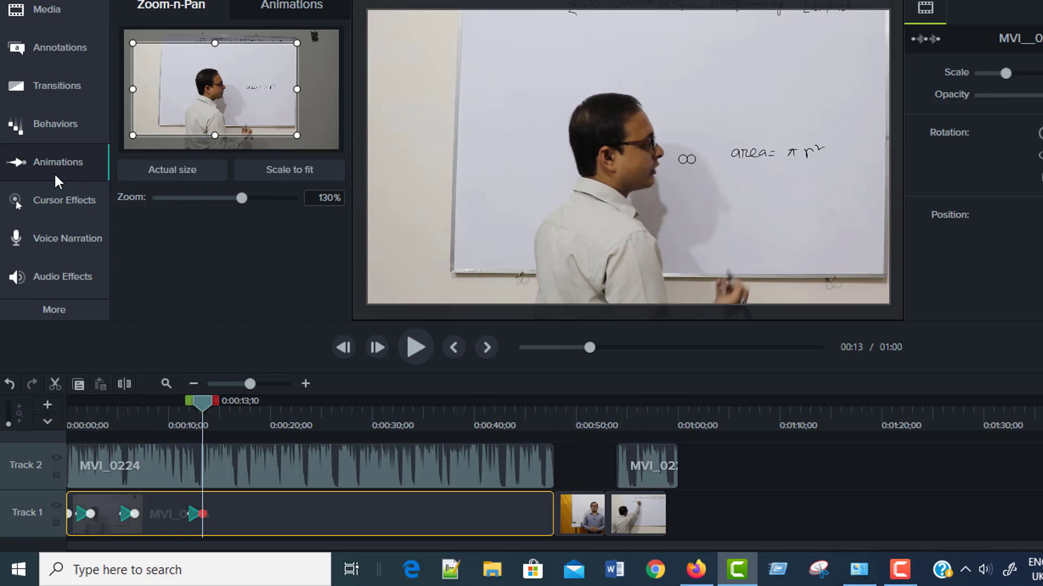
- Add a white rectangle callout at 0:00:13;10, stretch it across the full width of the frame's lower edge, and clear its text
click(56, 50)
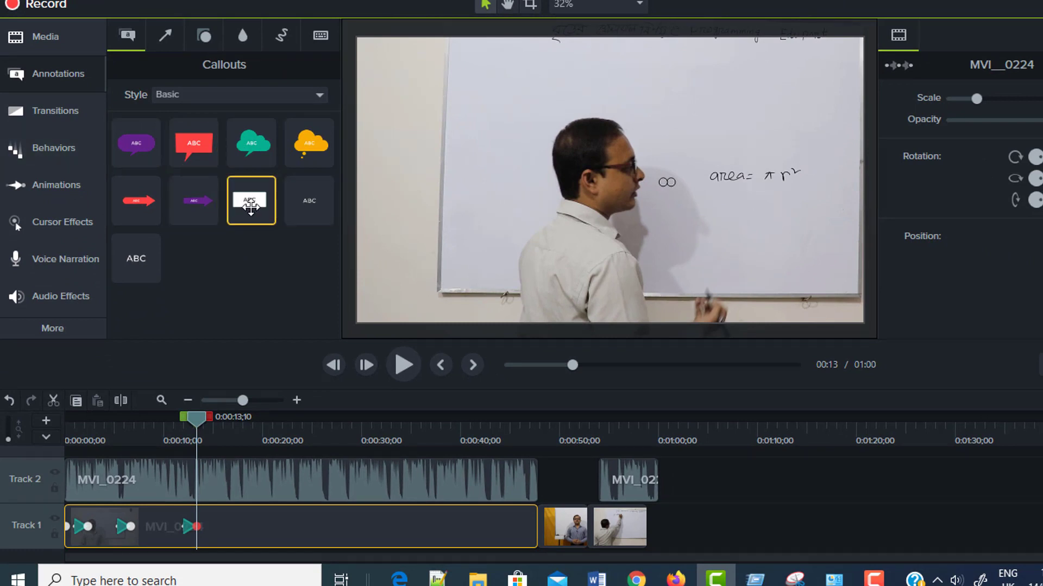
drag(250, 205, 867, 309)
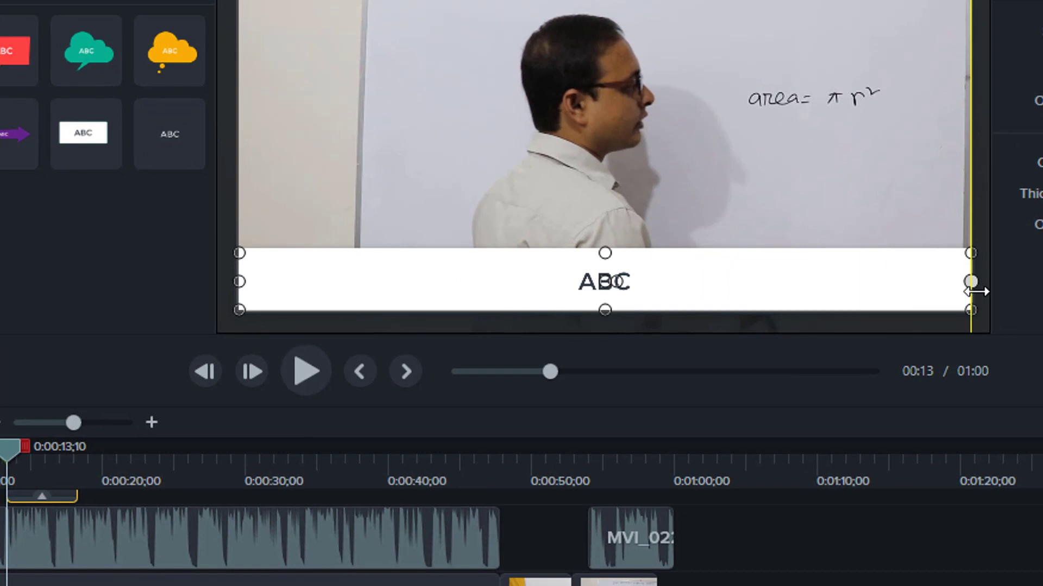
drag(976, 292, 973, 289)
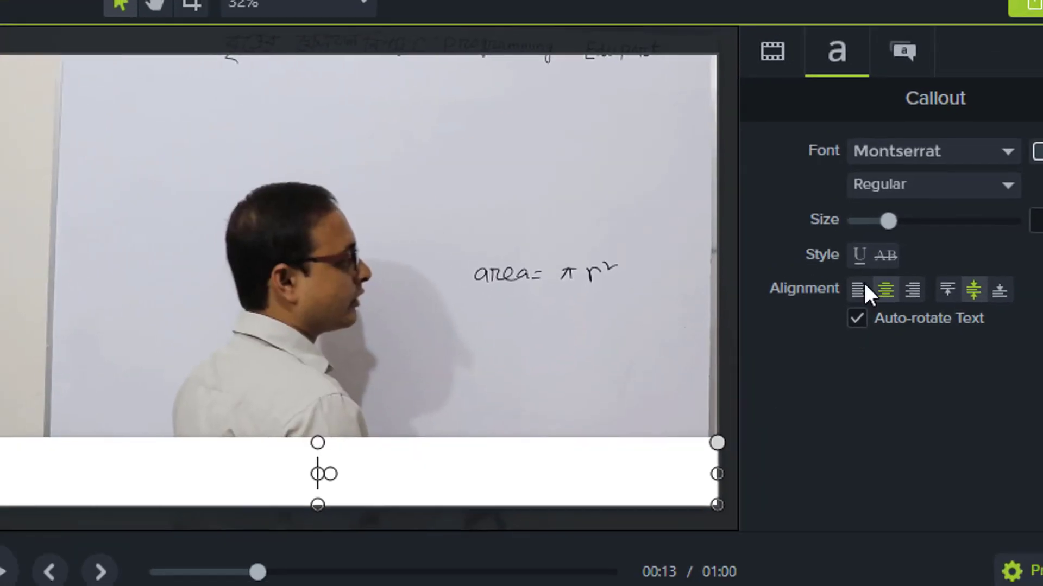
- Lower the white callout's opacity to make the band semi-transparent over the video
click(772, 51)
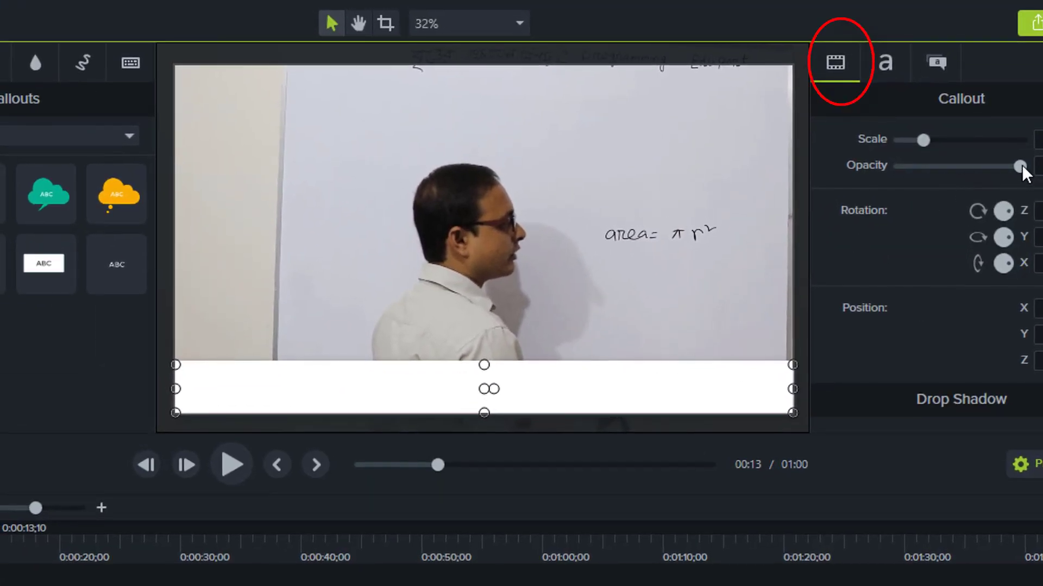
drag(1016, 168, 994, 167)
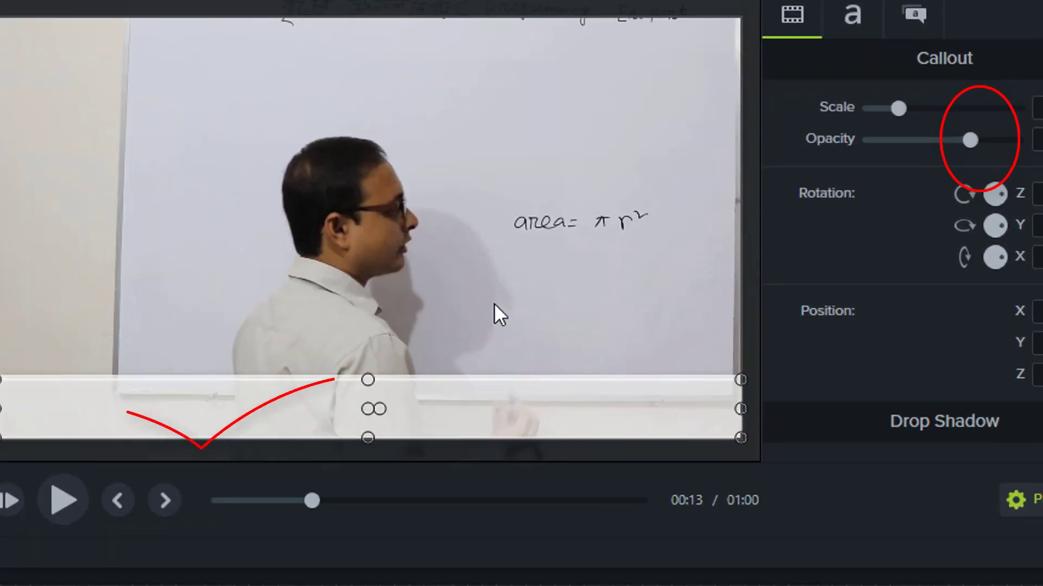
click(494, 303)
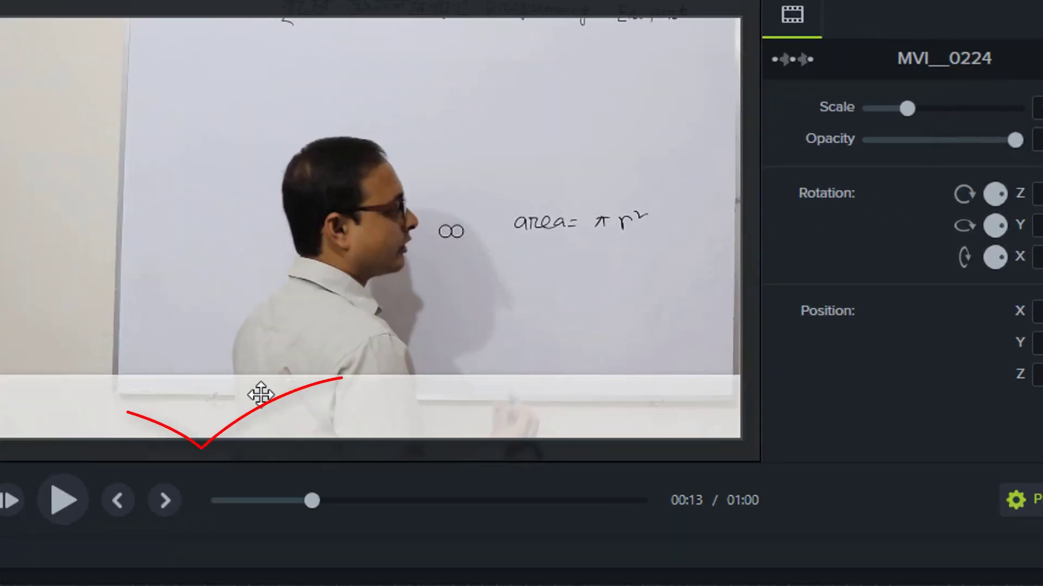
- Add a text-only callout over the white band and resize it to match the band's full width and height
drag(0, 256, 0, 322)
drag(443, 294, 539, 354)
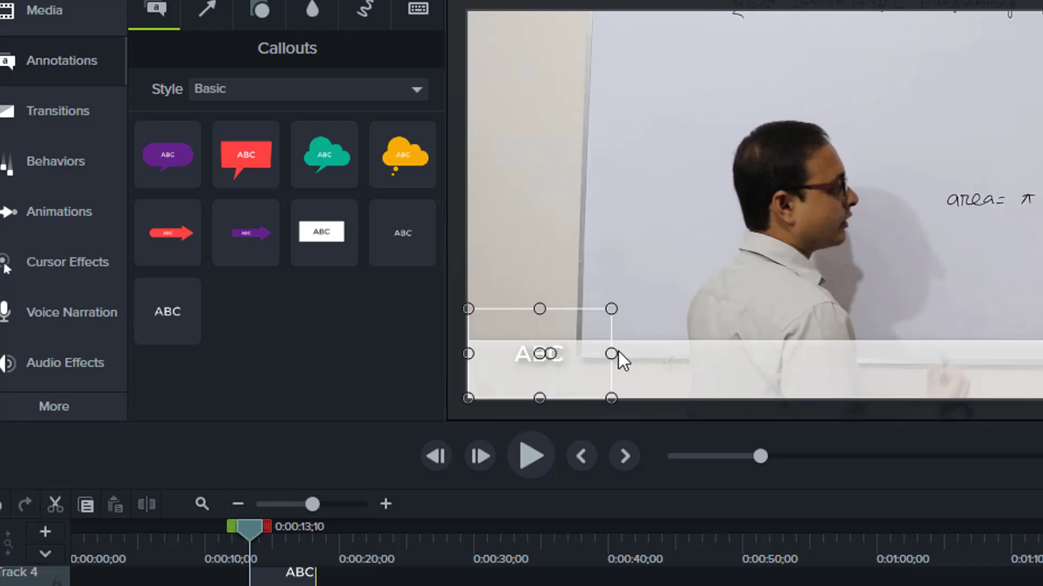
drag(617, 353, 1042, 379)
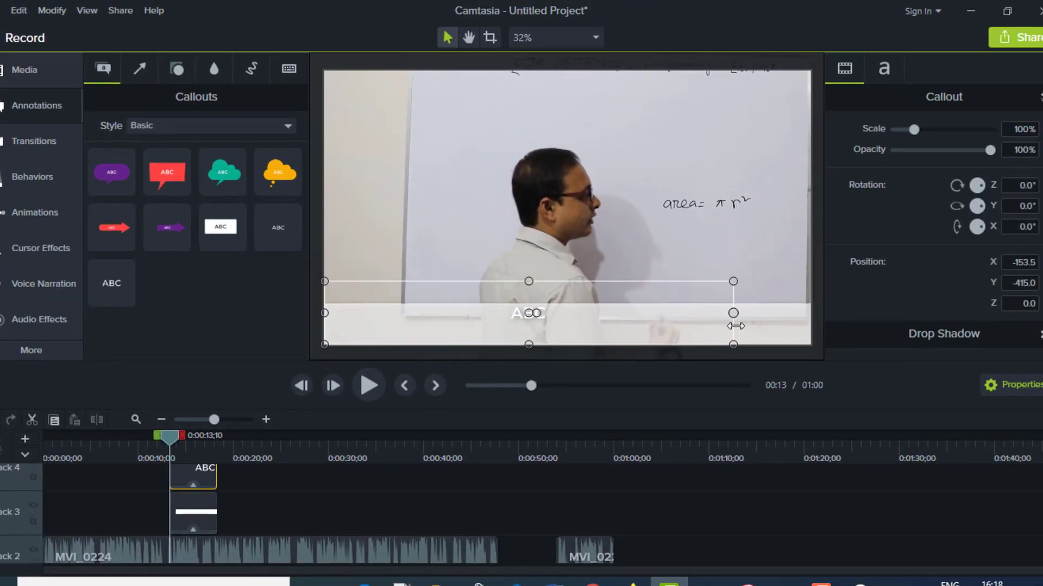
drag(783, 332, 812, 332)
drag(567, 281, 529, 279)
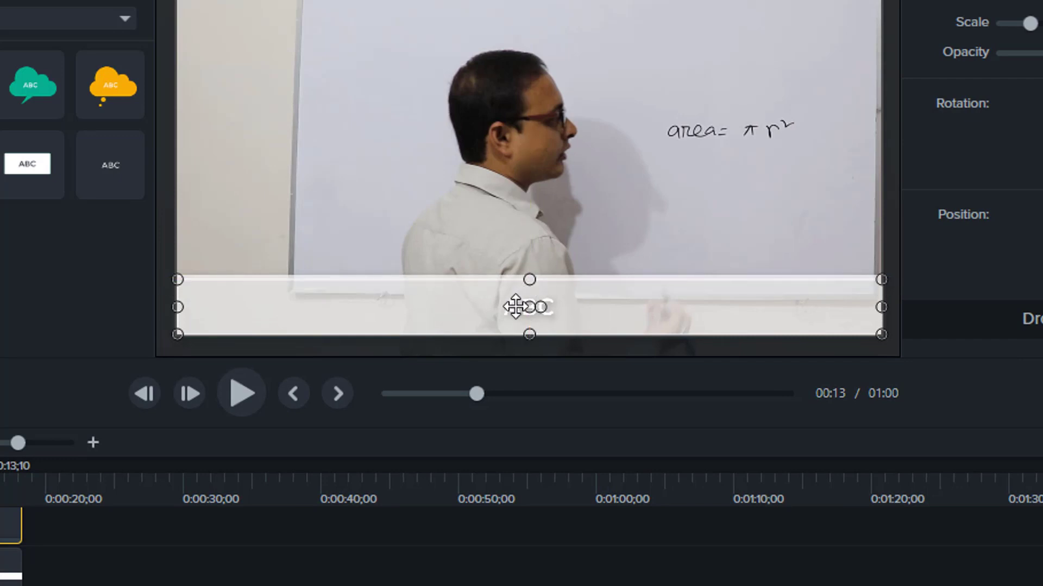
- Clear the text callout's placeholder text and set its font to NikoshBAN in black
double_click(516, 308)
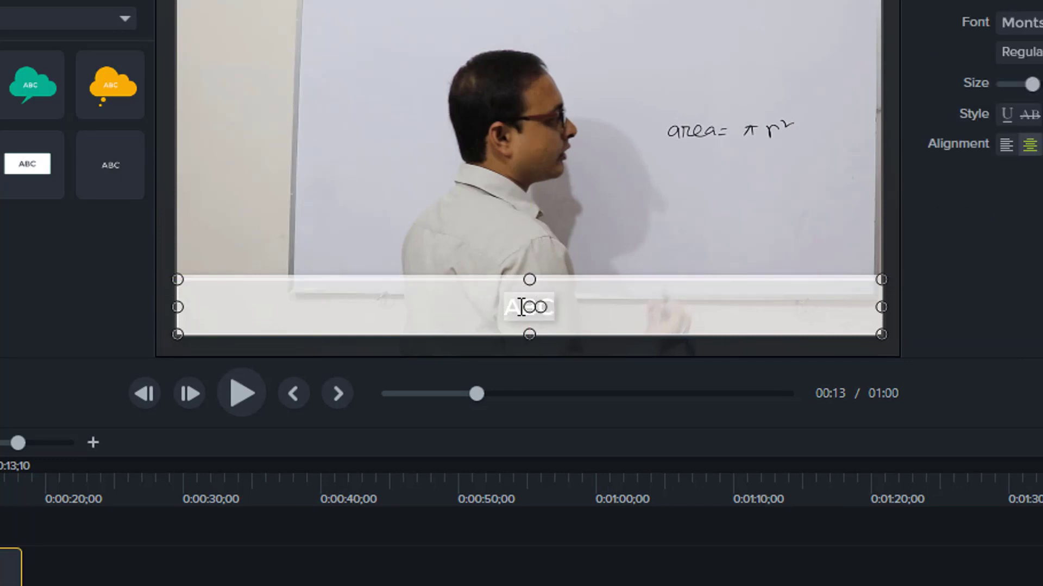
key(BackSpace)
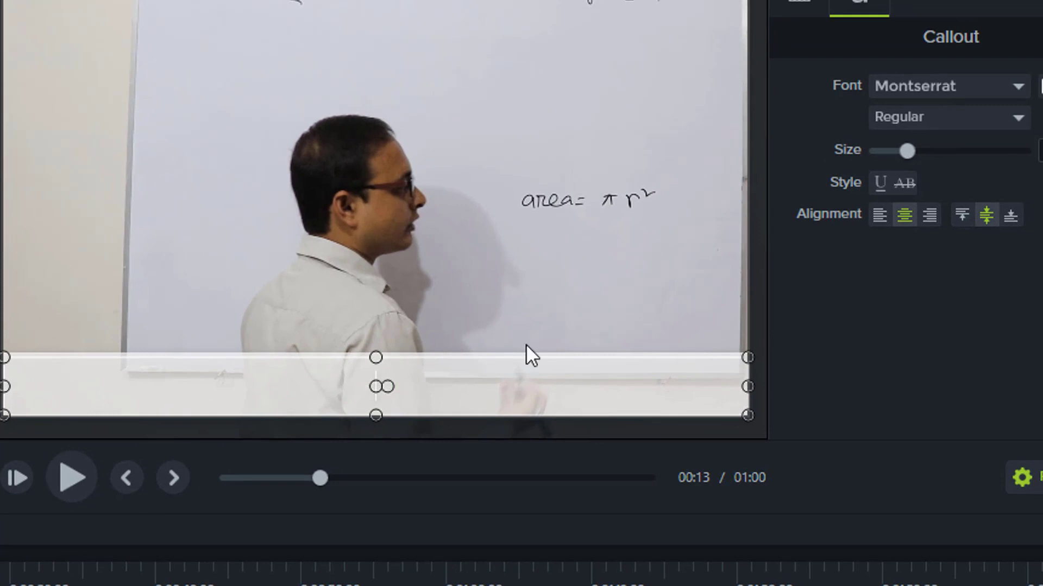
click(1042, 86)
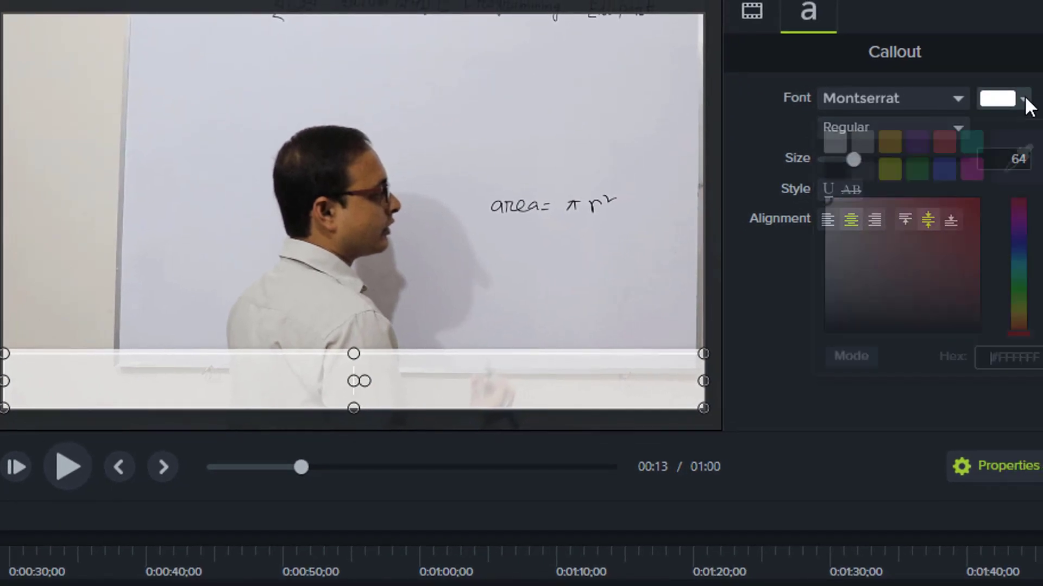
click(835, 168)
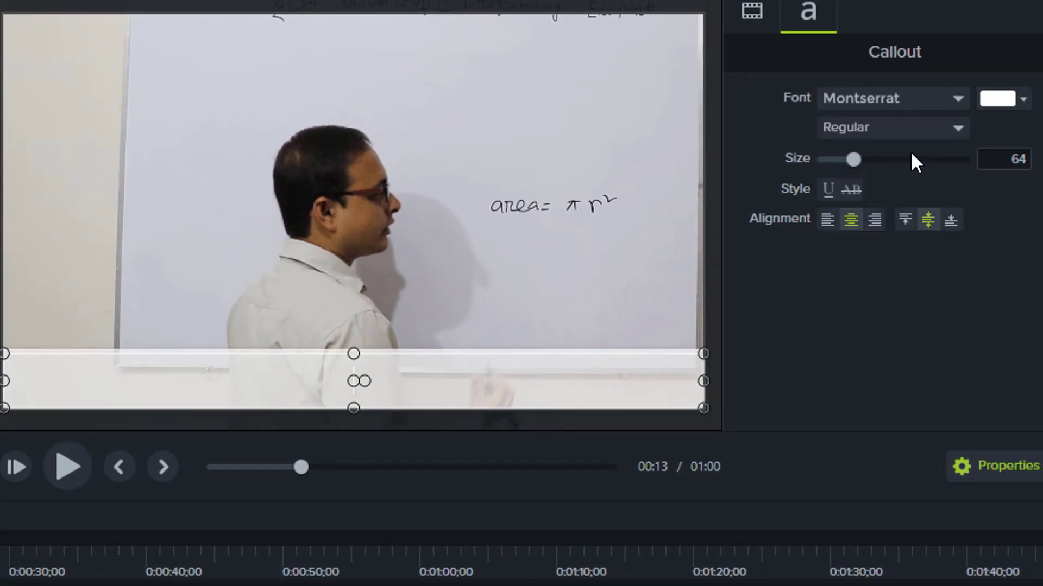
click(1023, 93)
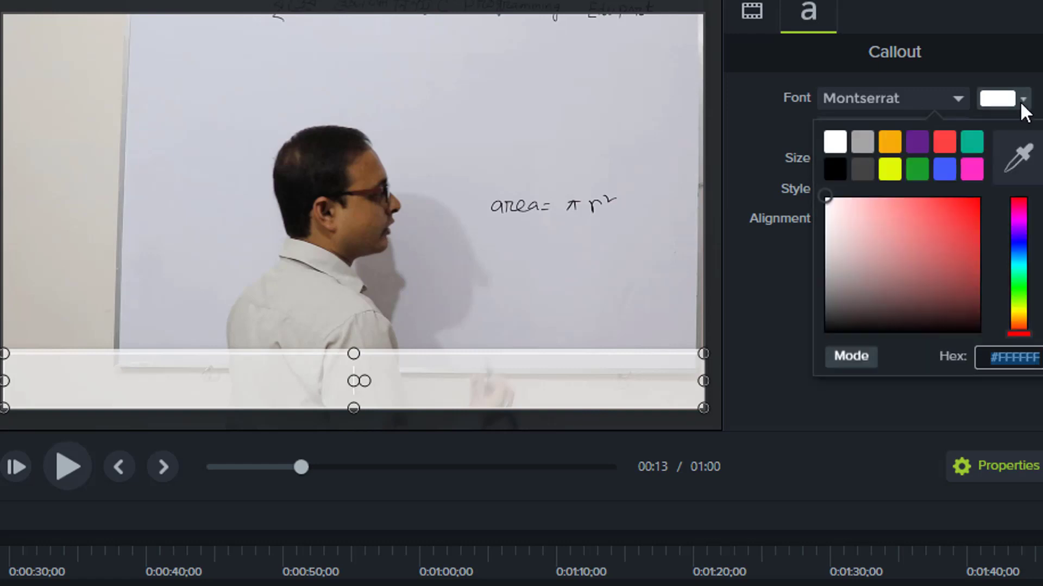
click(848, 156)
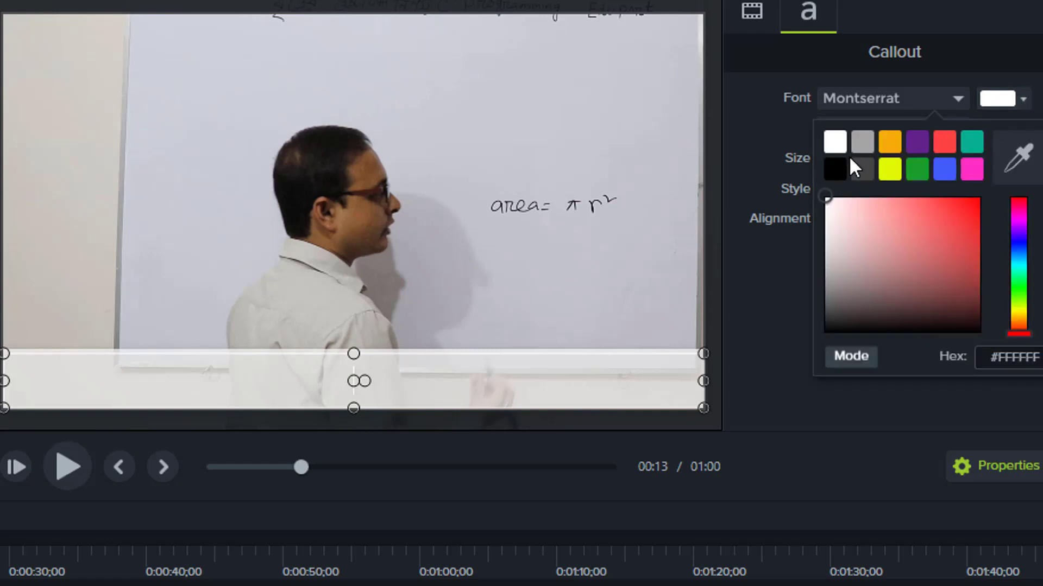
click(887, 100)
scroll(878, 180, down, 3)
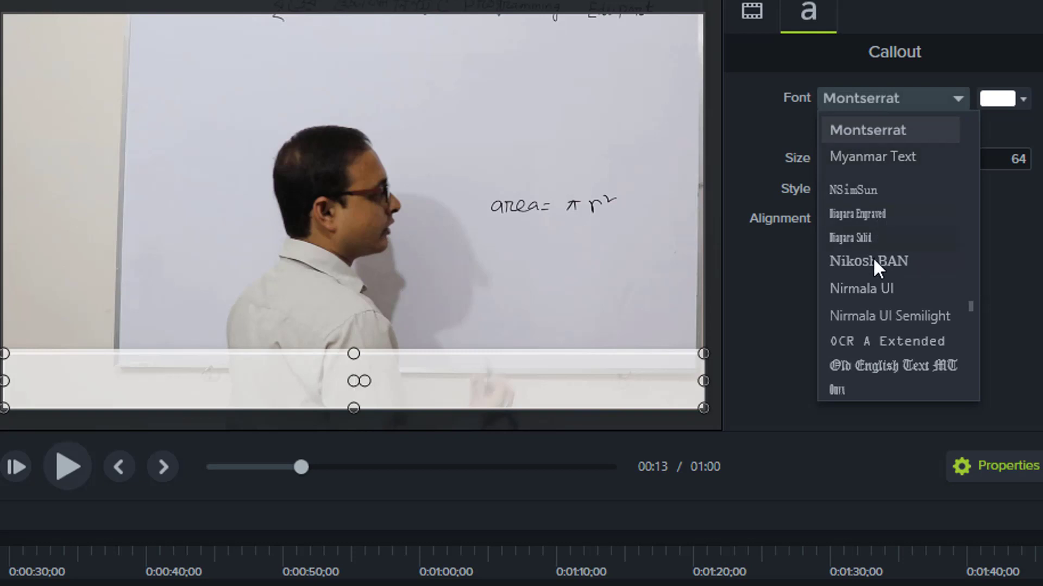
key(Escape)
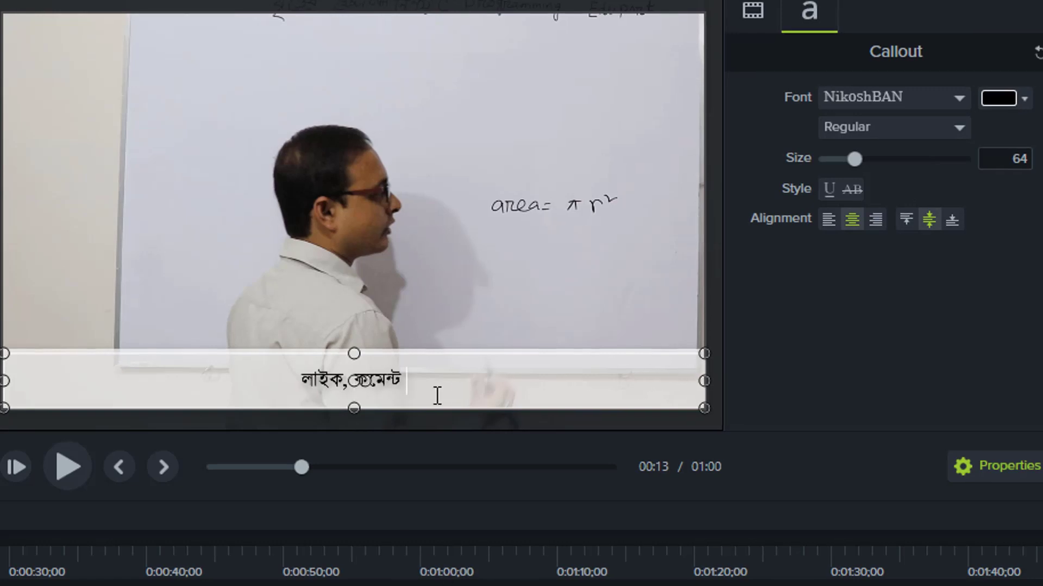
- Enter the caption "লাইক, কমেন্ট করুন" in the text callout and reselect the callout
text(করুন)
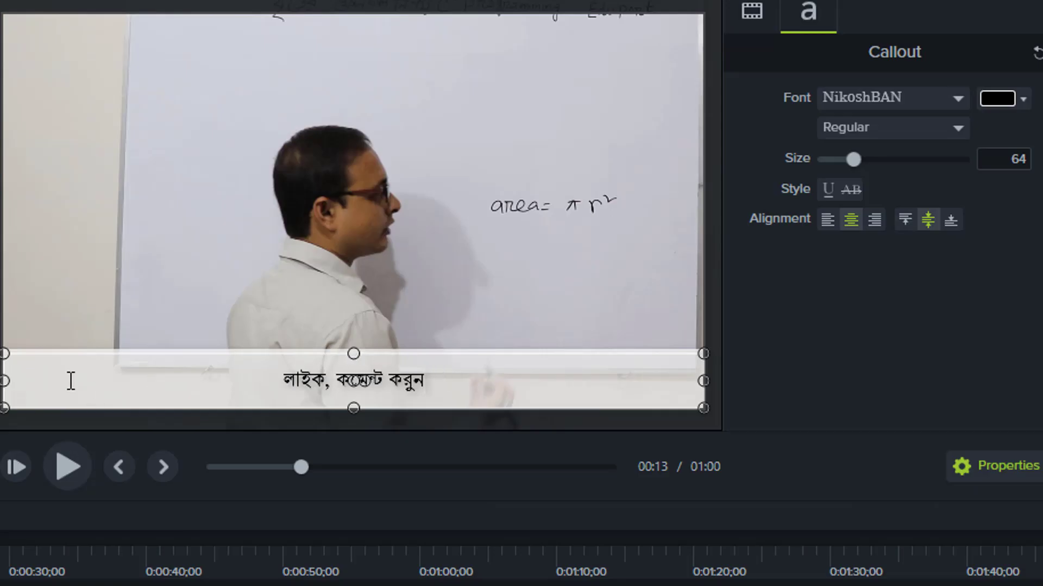
click(224, 263)
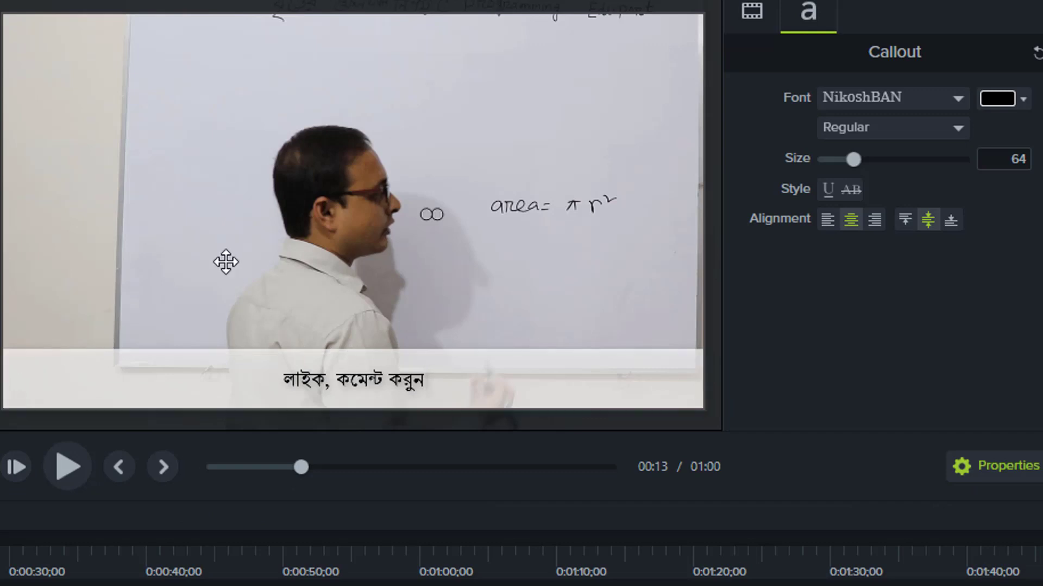
click(314, 383)
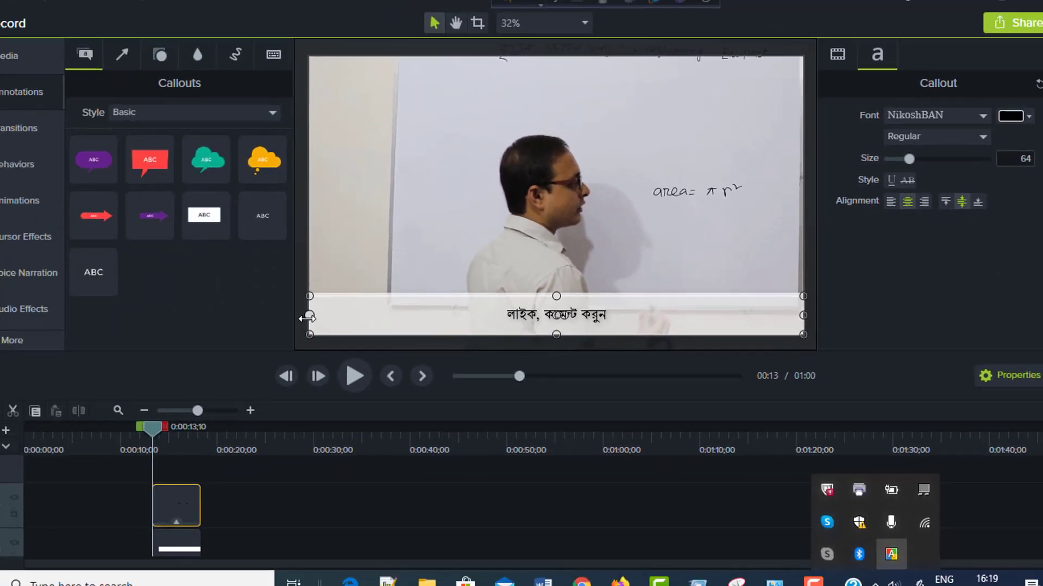
- Narrow the caption callout to roughly its text width and move it along the band just past the video's right edge
drag(4, 381, 187, 383)
drag(459, 312, 687, 309)
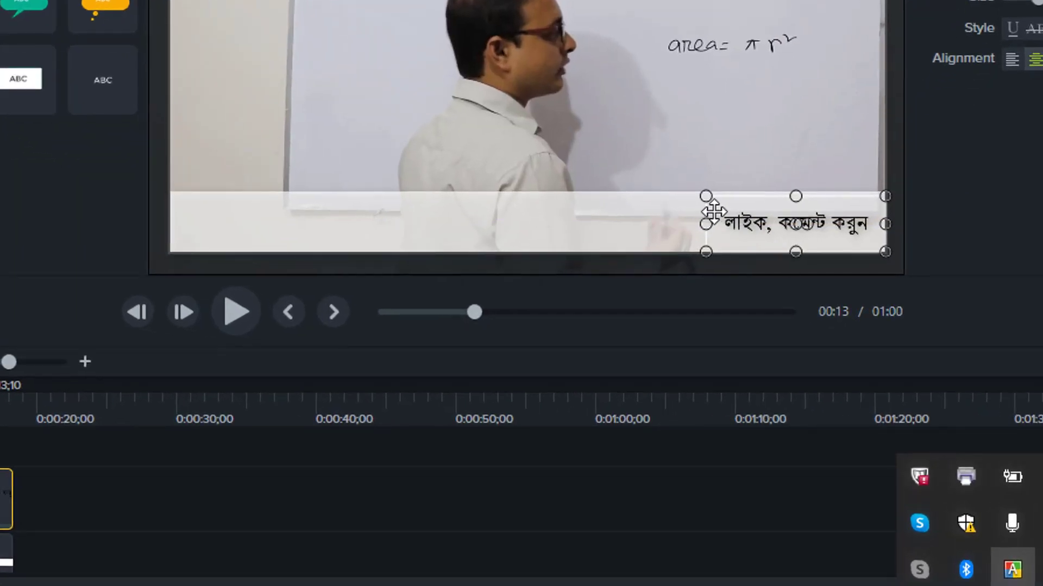
drag(714, 212, 878, 216)
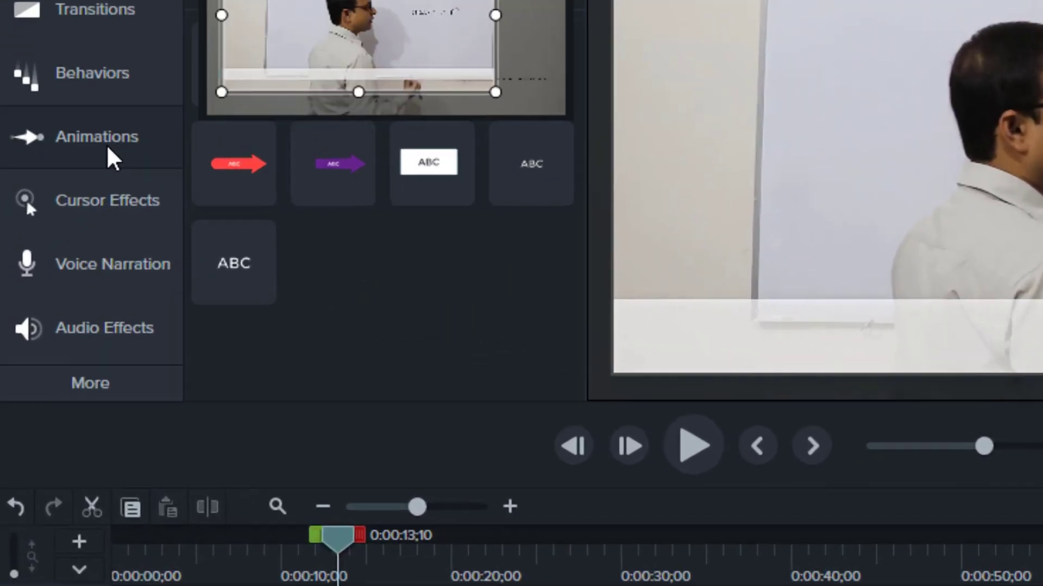
- Add a Custom animation at the start of the caption clip and move the caption's end position past the video's left edge
click(109, 152)
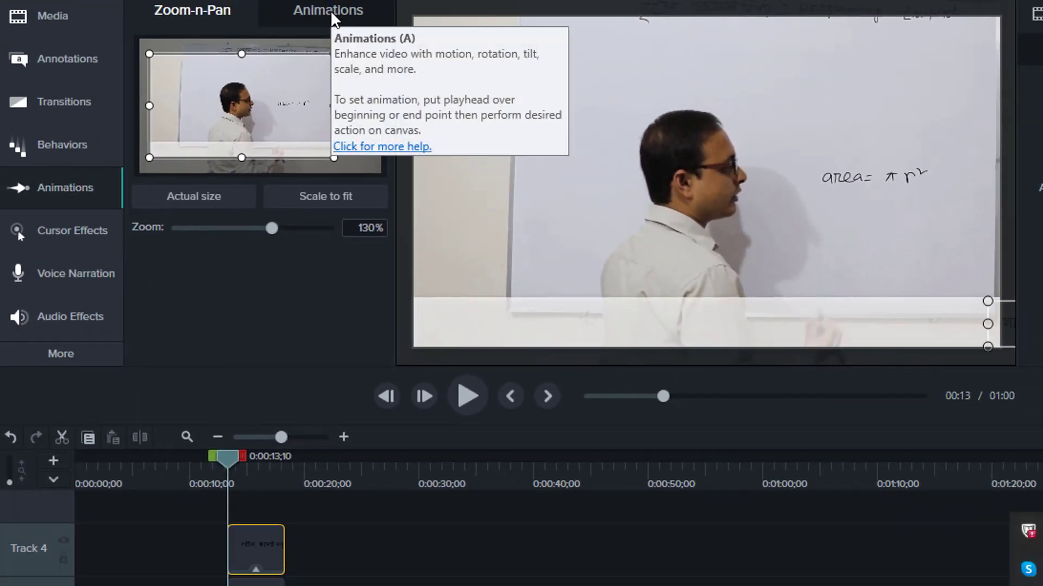
click(332, 19)
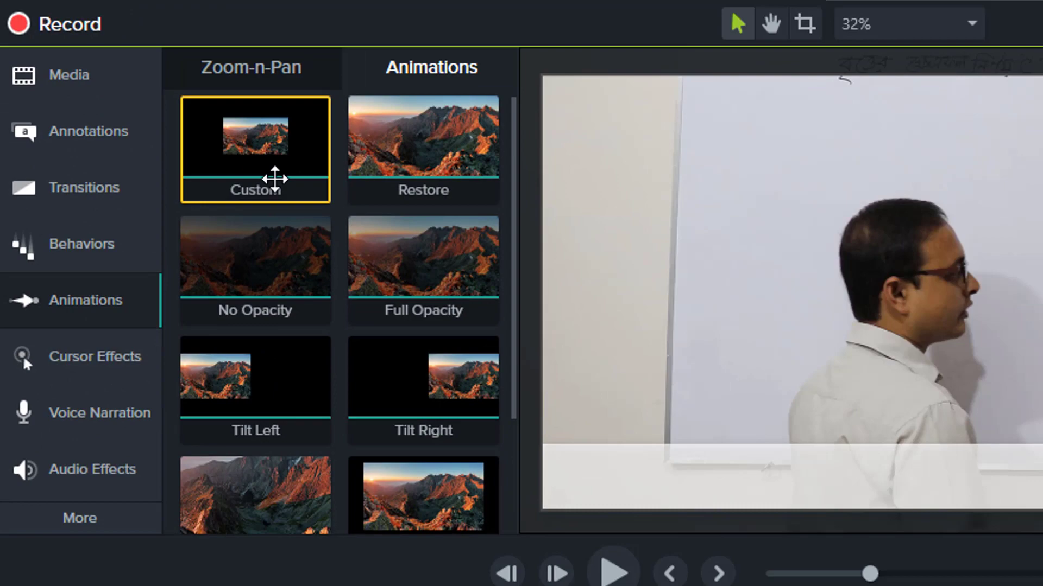
drag(274, 178, 273, 585)
drag(348, 367, 350, 368)
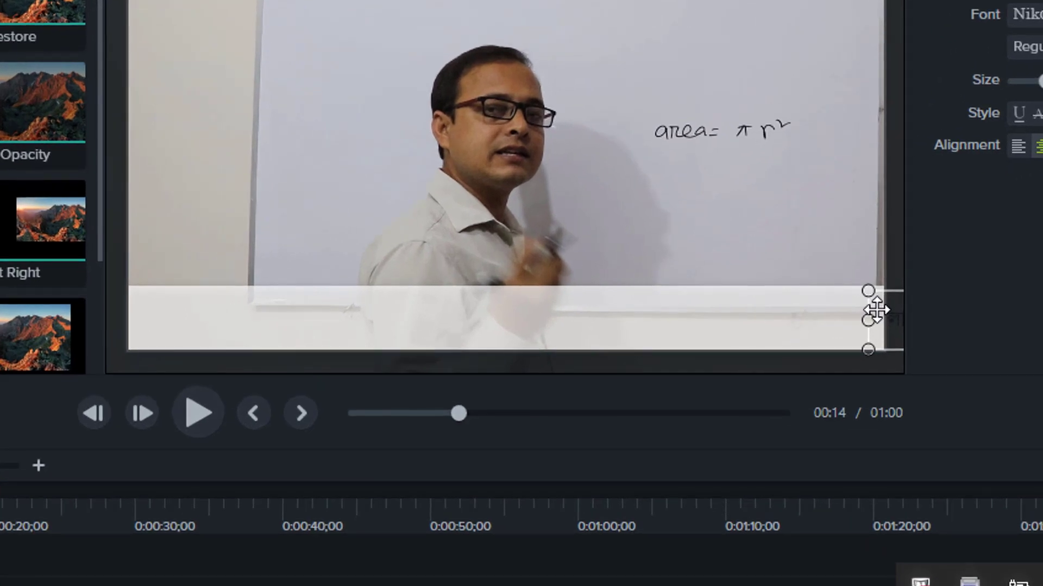
drag(873, 309, 258, 318)
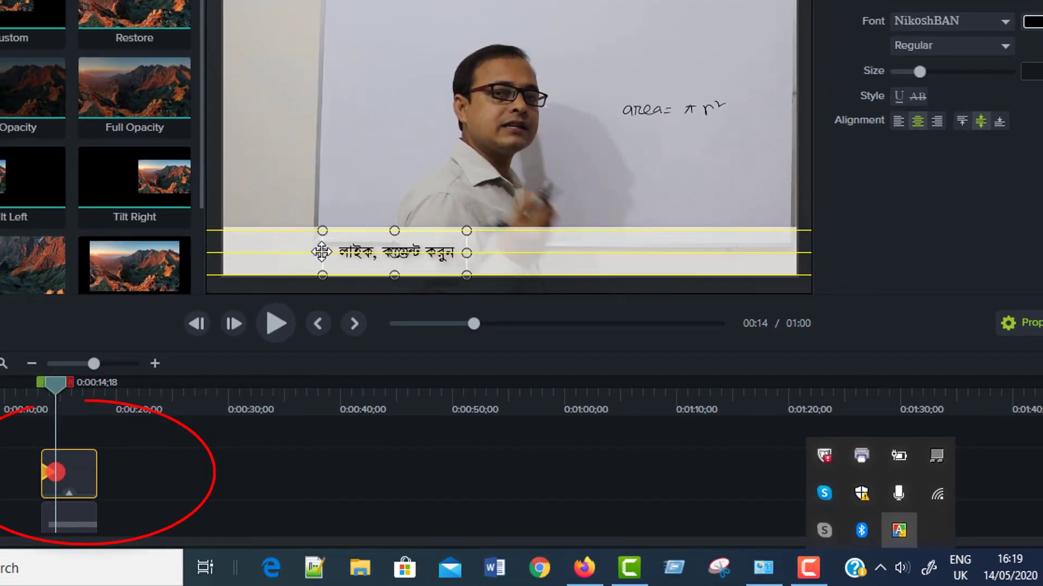
mouse_move(321, 252)
mouse_down()
mouse_move(263, 258)
mouse_move(284, 233)
mouse_move(96, 234)
mouse_up()
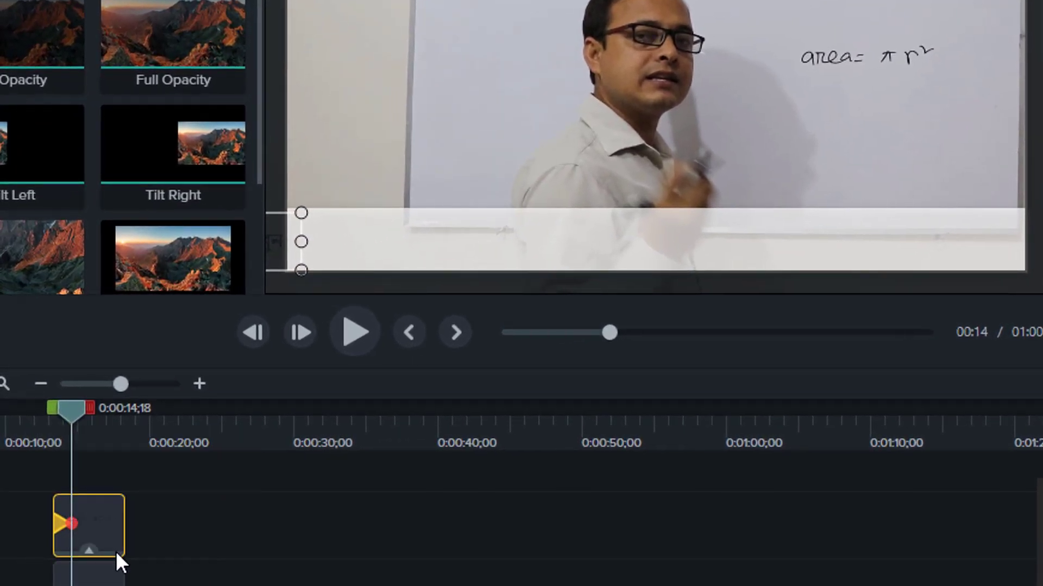
- Extend the caption clip past the 30-second mark and stretch its animation arrow to about 0:00:29;28
drag(72, 523, 219, 524)
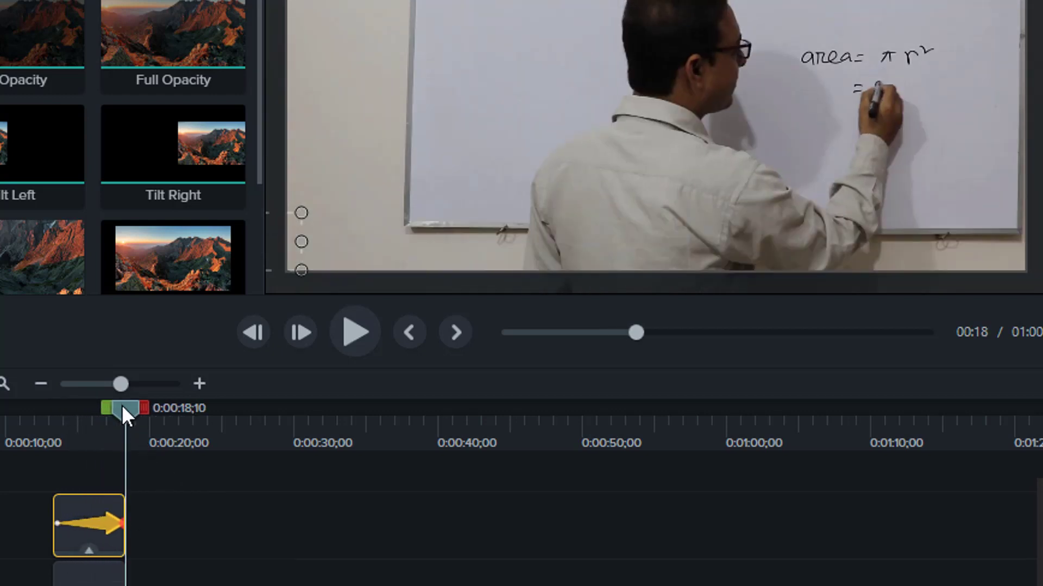
drag(121, 405, 51, 423)
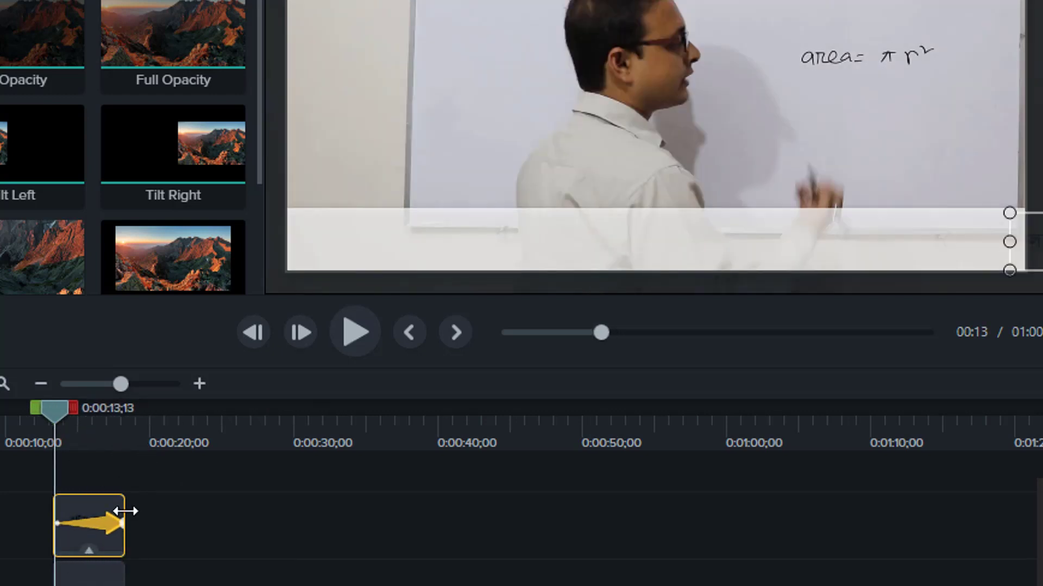
drag(126, 511, 306, 545)
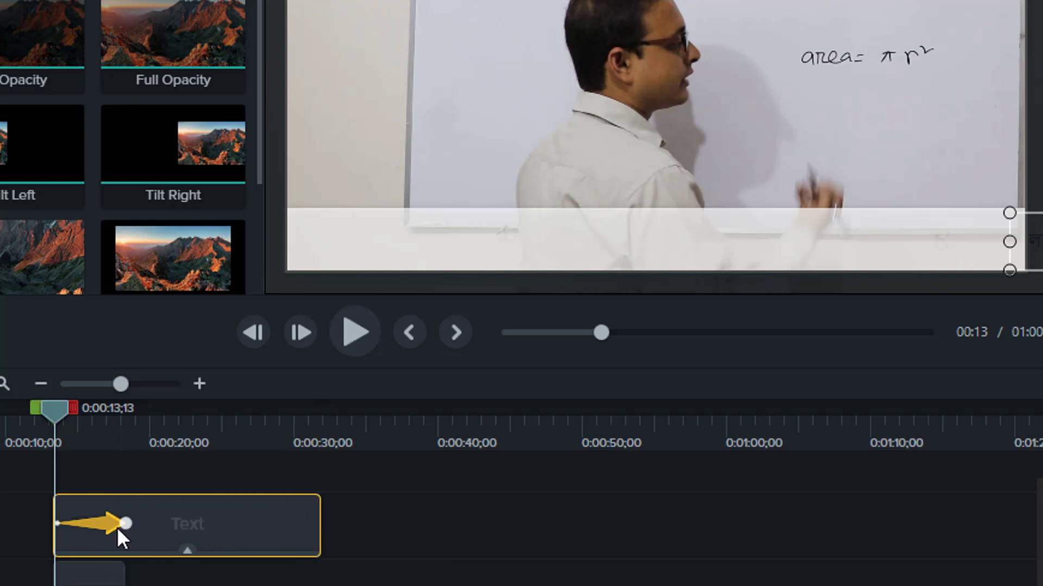
drag(126, 523, 294, 530)
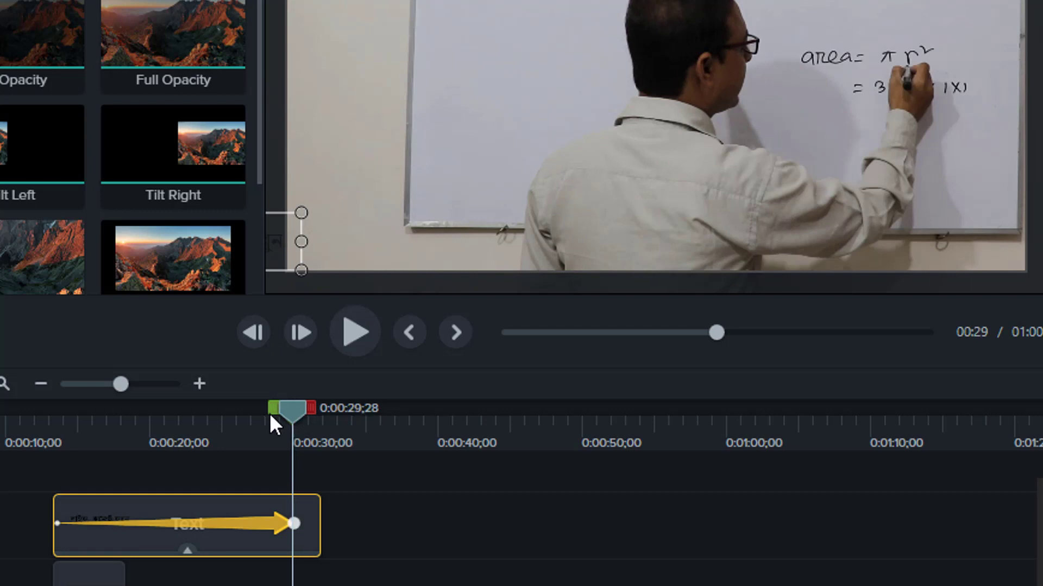
- Extend the white band callout clip so it ends together with the caption clip
drag(270, 412, 75, 452)
click(72, 582)
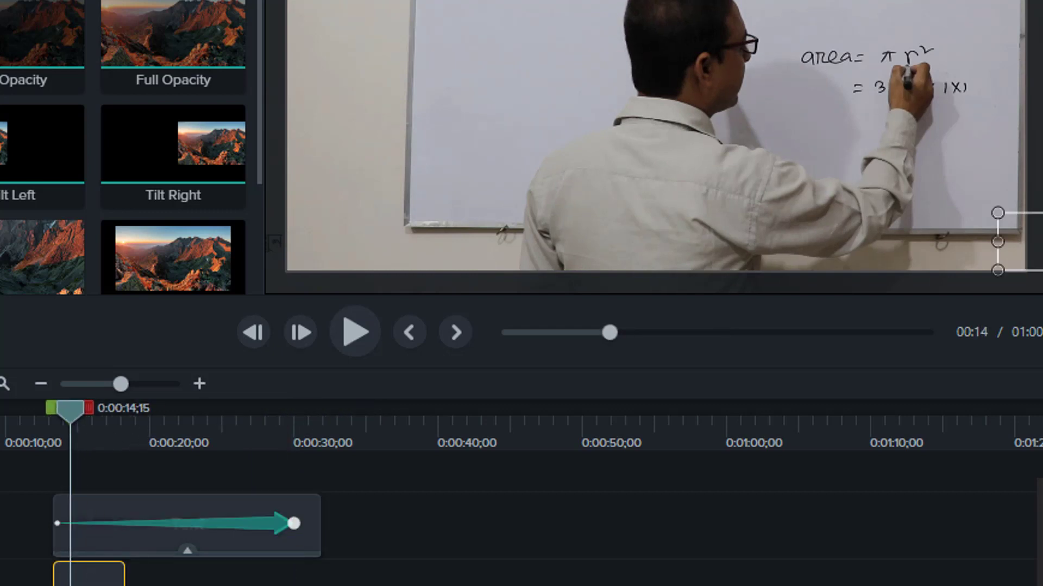
scroll(207, 584, down, 1)
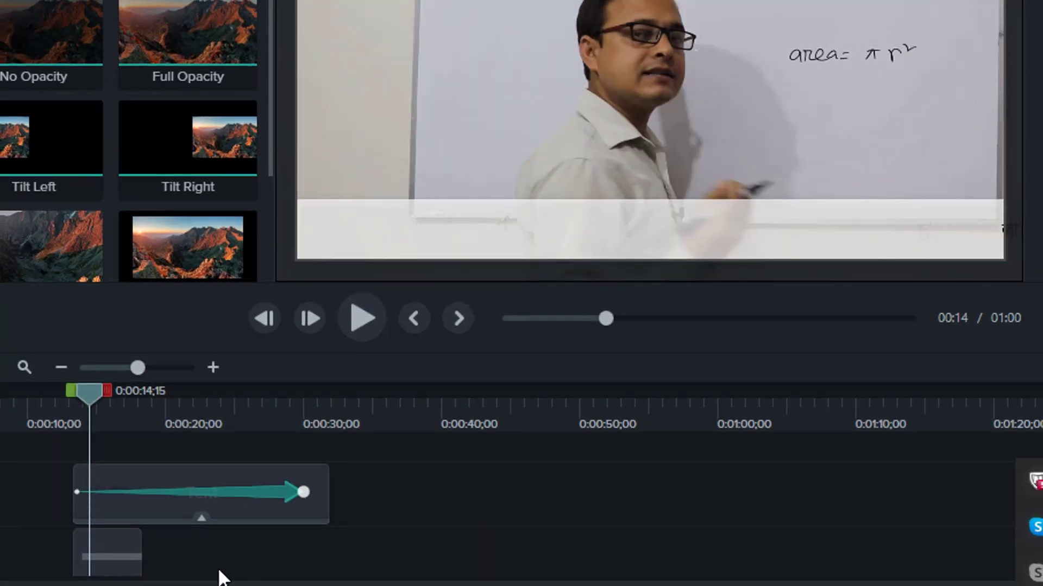
click(126, 564)
drag(141, 552, 329, 552)
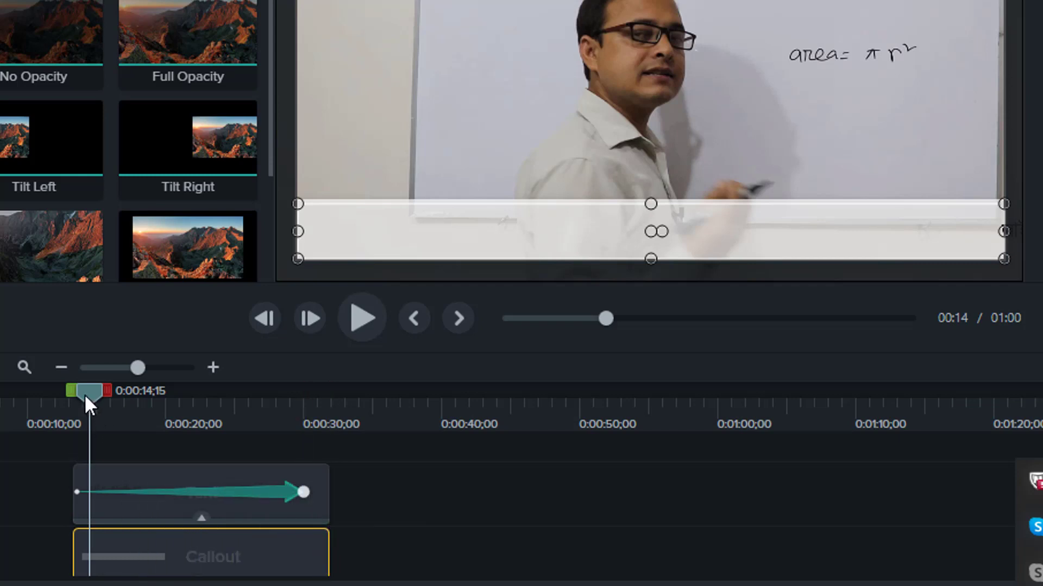
- Play back the scrolling caption from about 0:00:12;15 to check its movement across the band
drag(84, 393, 69, 409)
scroll(407, 476, down, 1)
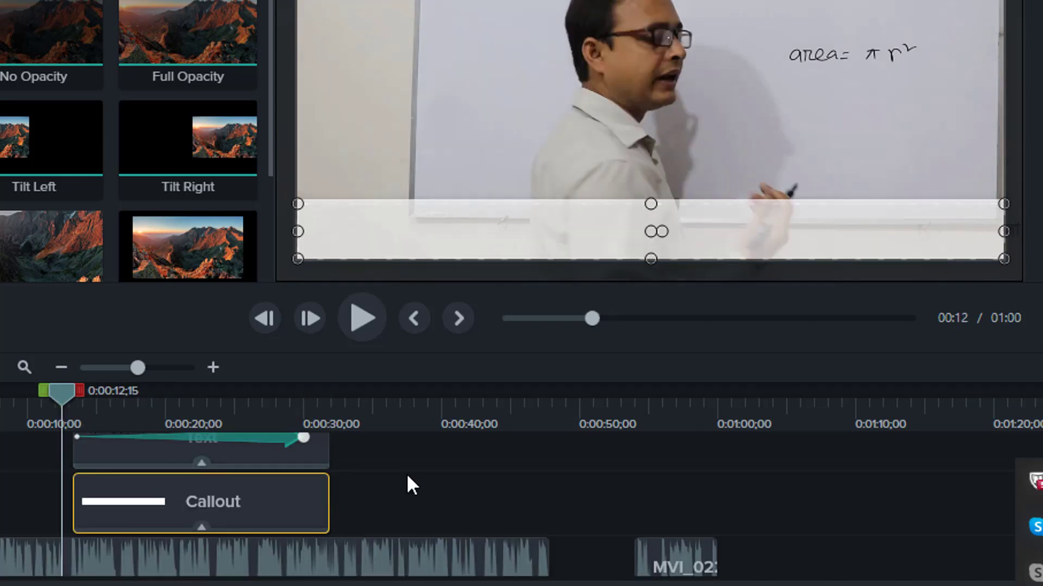
click(363, 320)
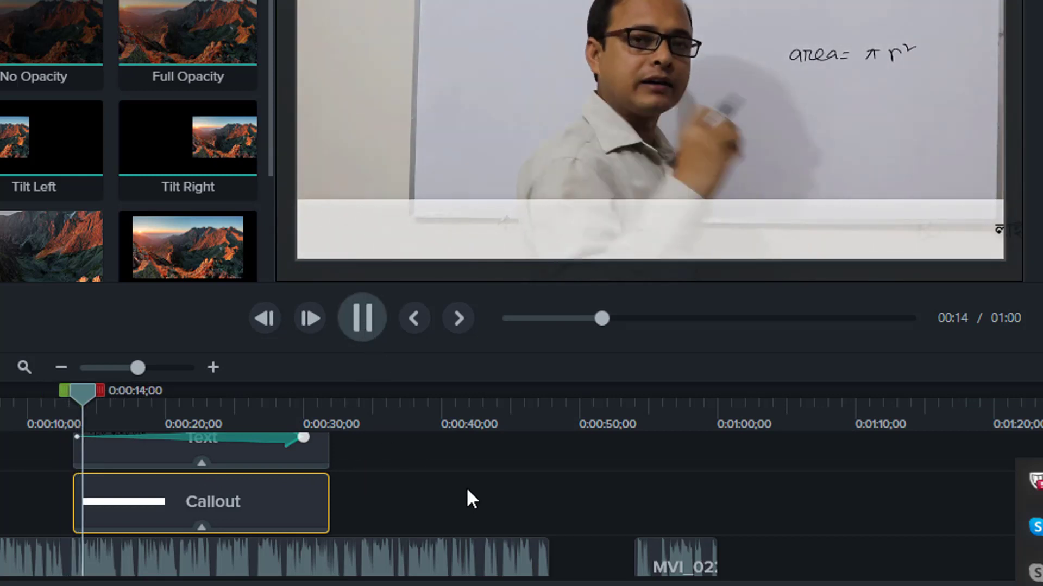
scroll(950, 489, down, 1)
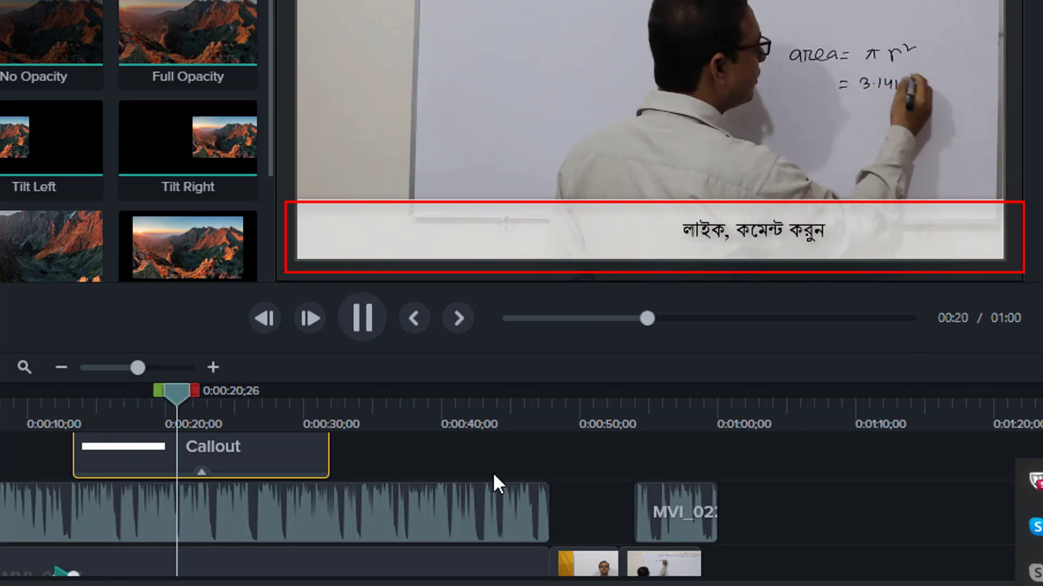
scroll(360, 496, up, 1)
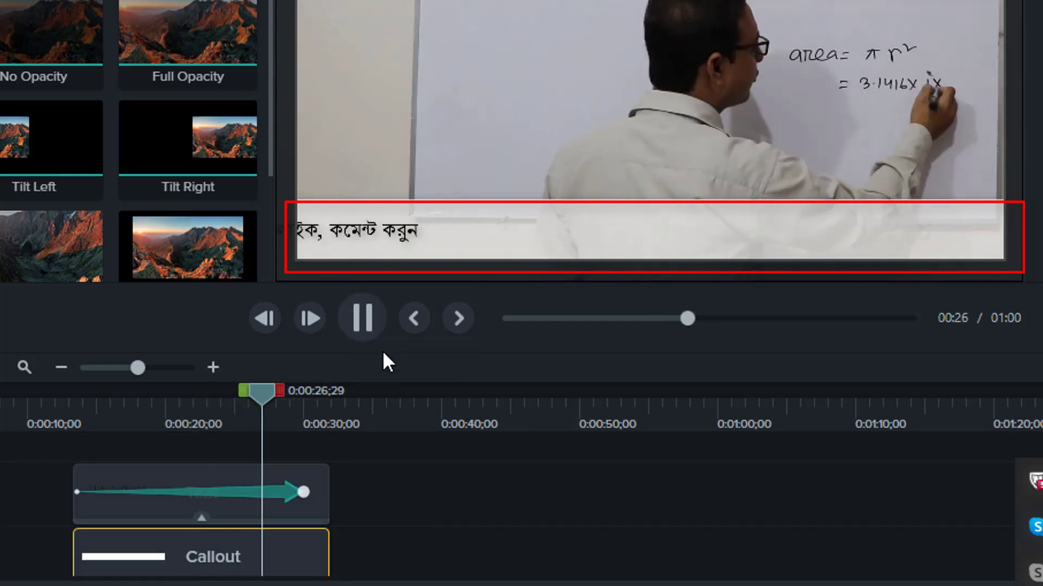
click(361, 316)
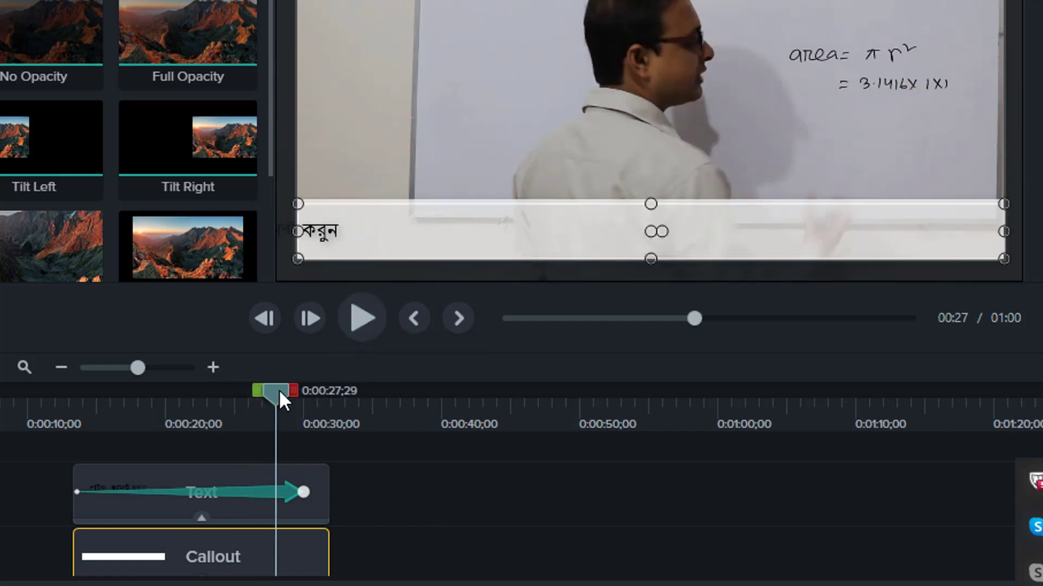
- Apply a Scale Up animation to the start of the still image clip on Track 1, at about 0:00:47;27
drag(130, 390, 38, 363)
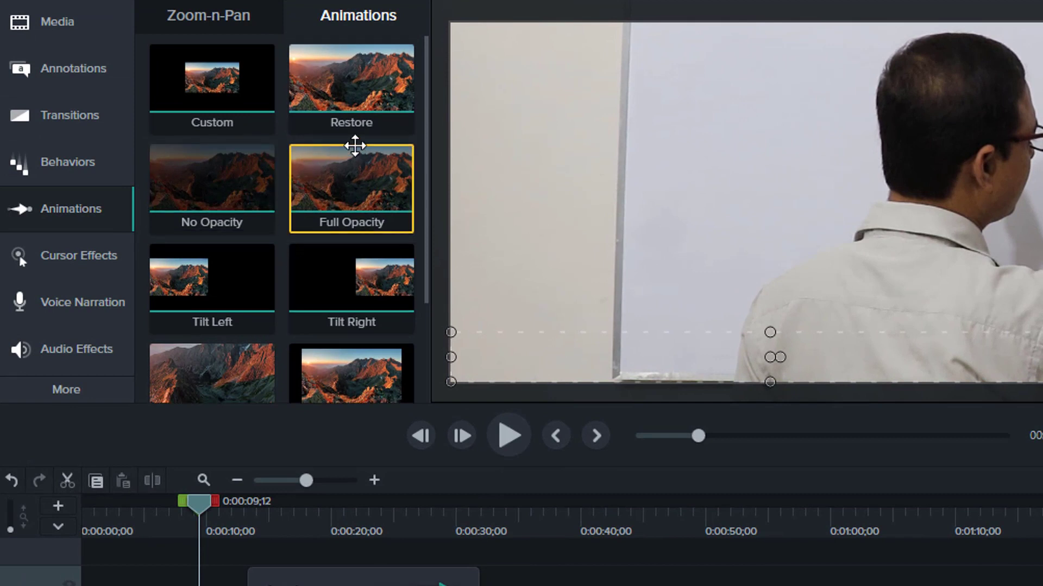
drag(353, 144, 255, 582)
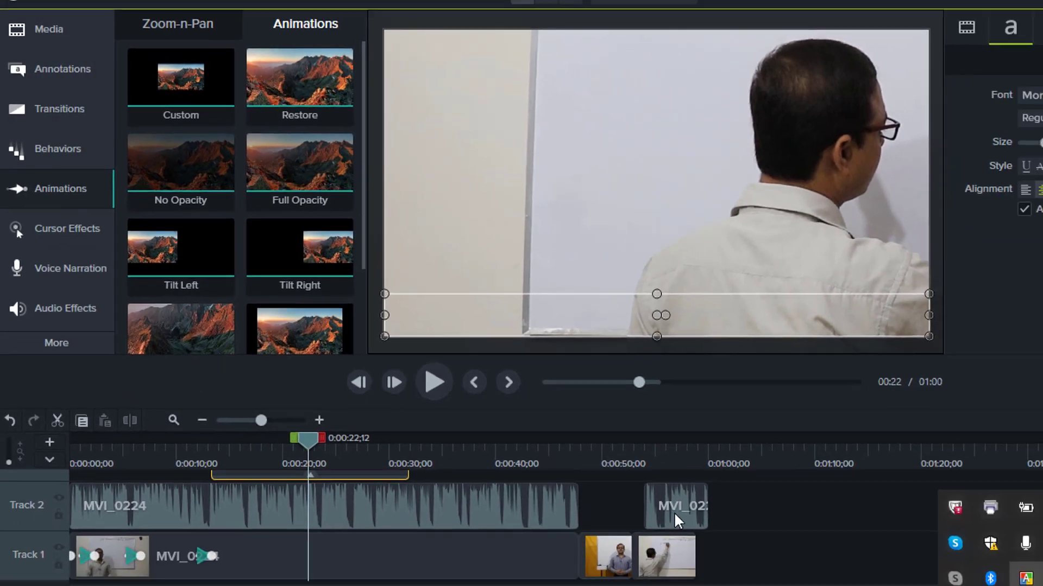
drag(771, 585, 683, 585)
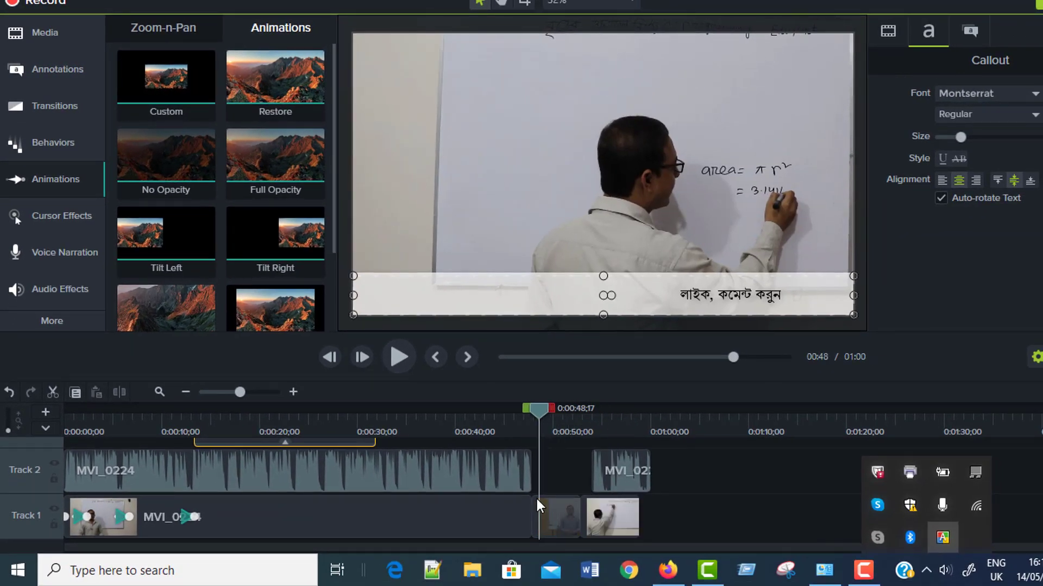
drag(537, 500, 537, 503)
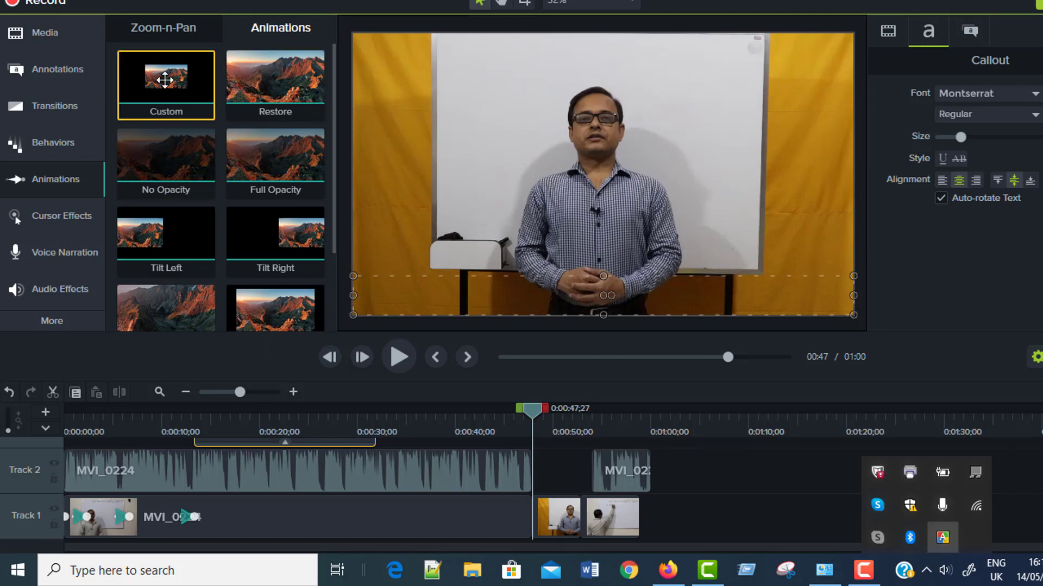
click(68, 179)
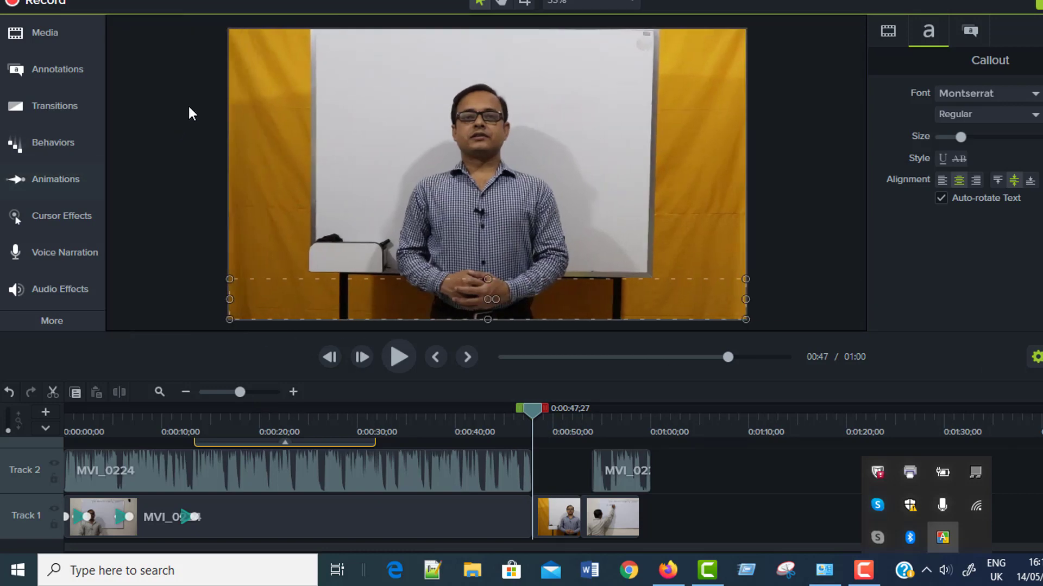
click(56, 178)
scroll(250, 217, down, 2)
scroll(250, 180, up, 1)
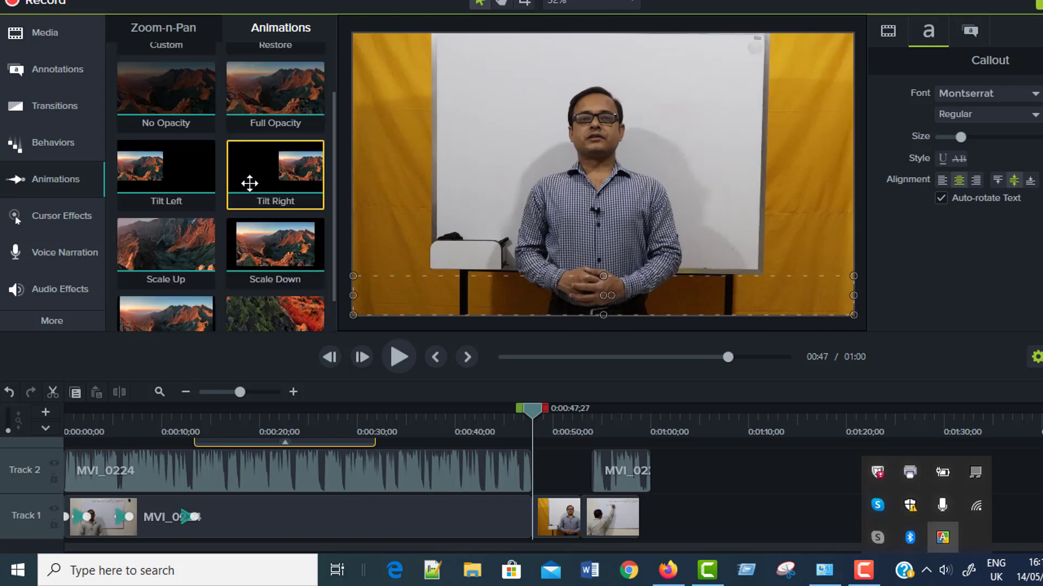
scroll(229, 218, up, 2)
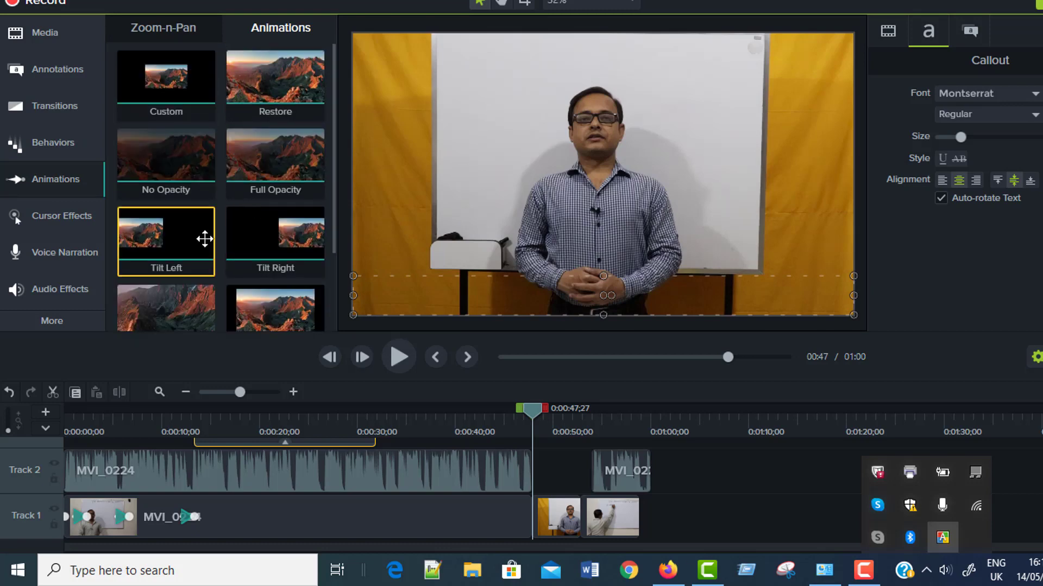
scroll(168, 234, down, 2)
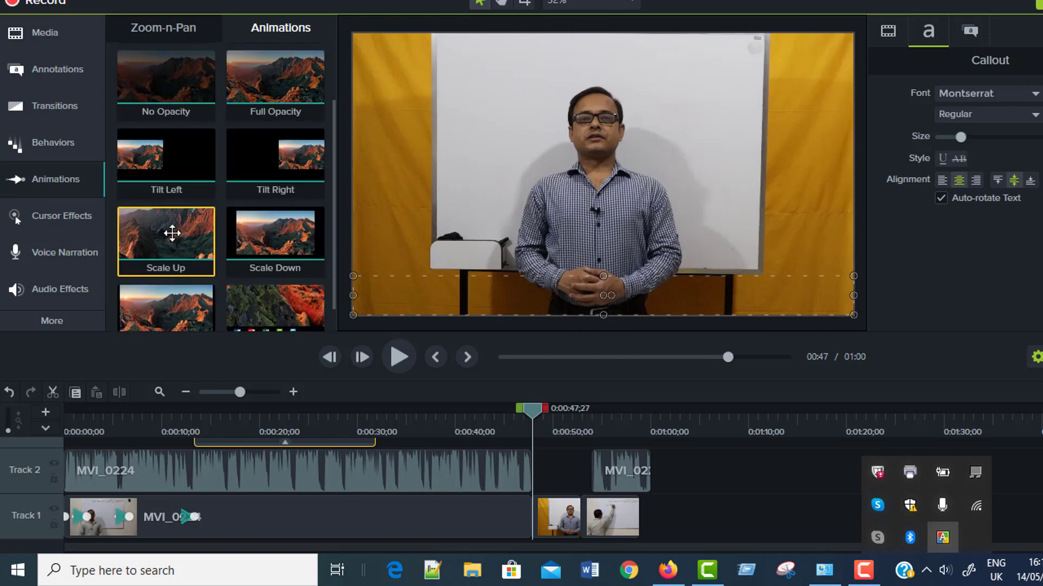
drag(172, 240, 537, 500)
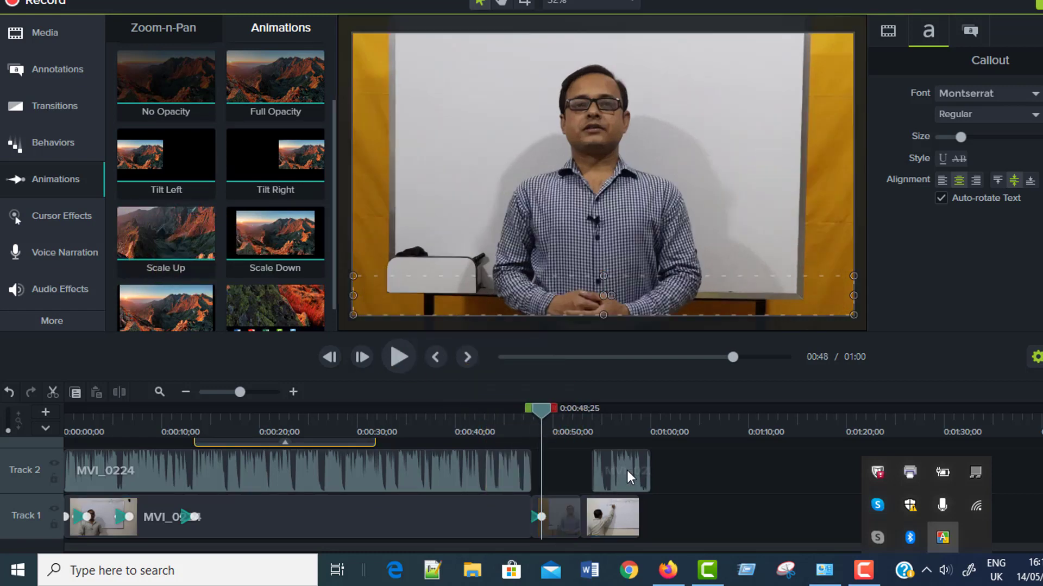
- Play back the still image's scale-up animation from 0:00:47;00
drag(546, 414, 524, 434)
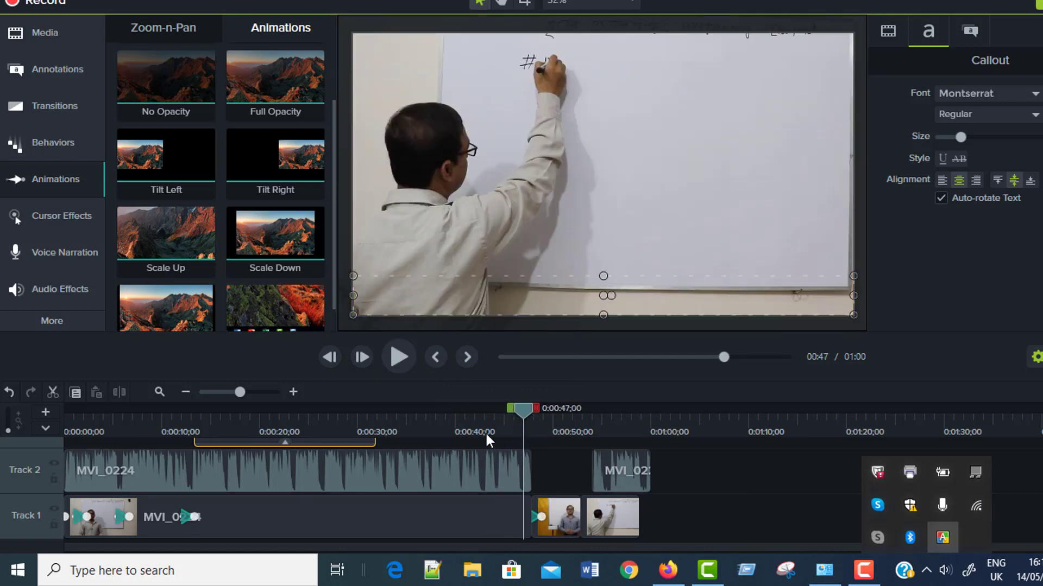
click(400, 357)
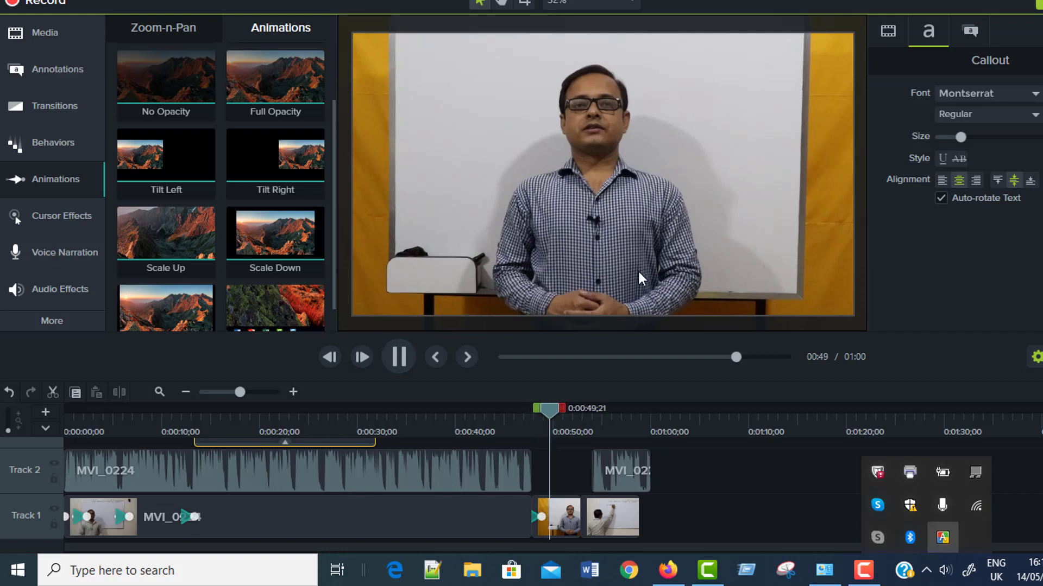
click(400, 357)
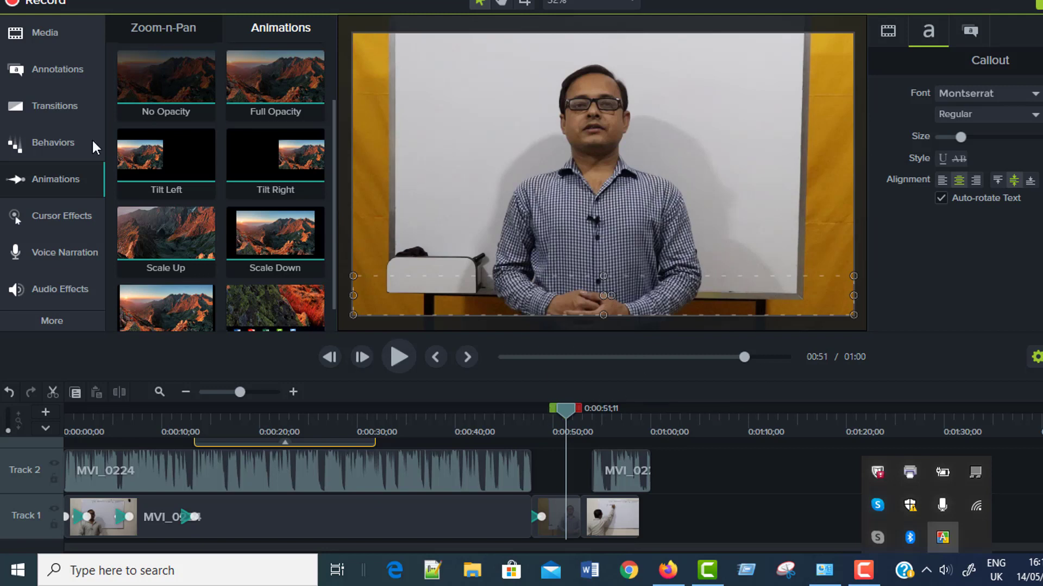
- Apply the Noise Removal audio effect to the long MVI_0224 audio clip on Track 2
click(40, 30)
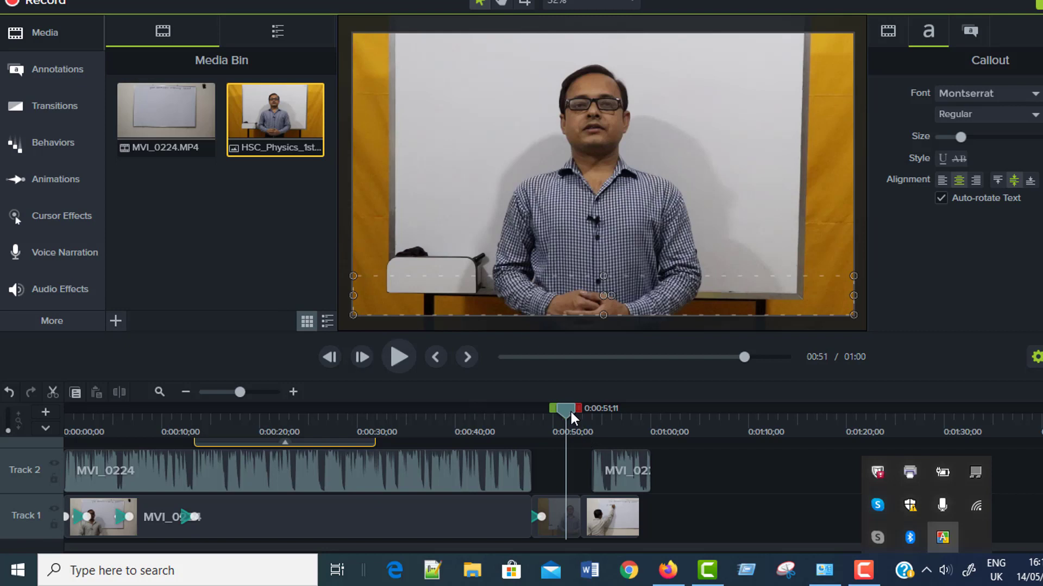
drag(571, 412, 212, 445)
scroll(411, 522, up, 2)
scroll(412, 522, down, 2)
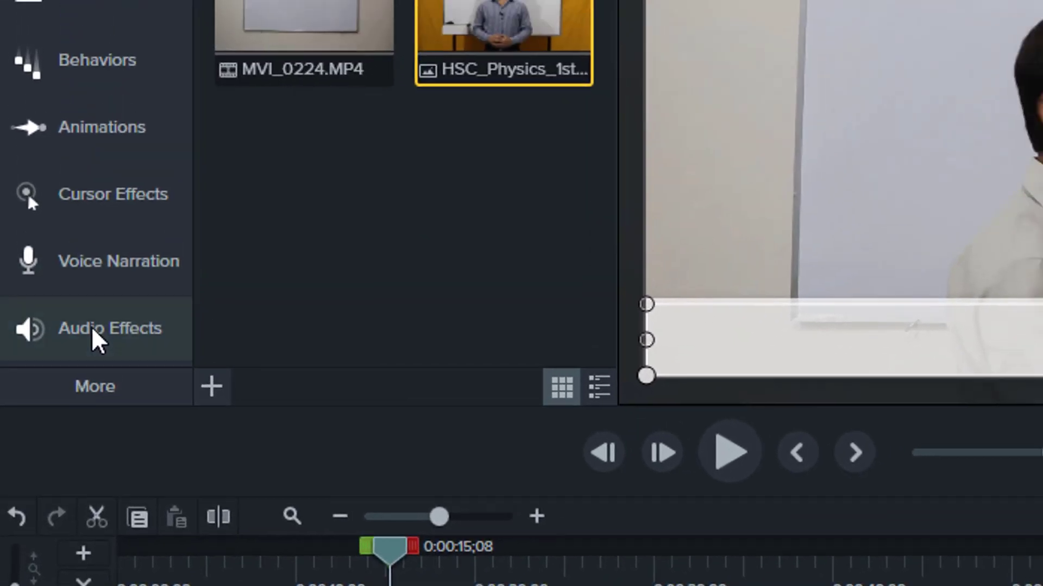
click(59, 293)
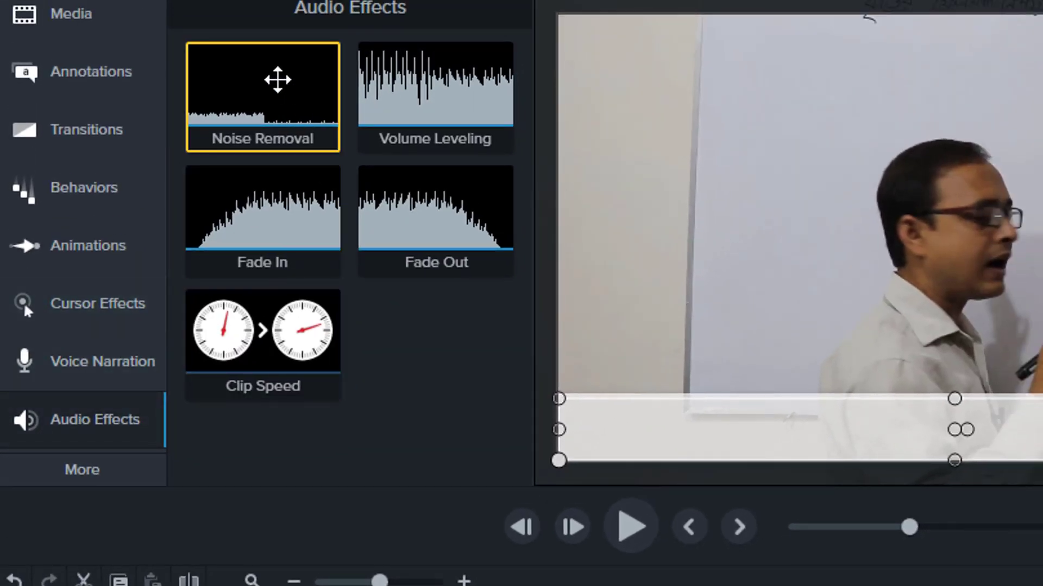
drag(278, 80, 344, 585)
drag(239, 433, 229, 467)
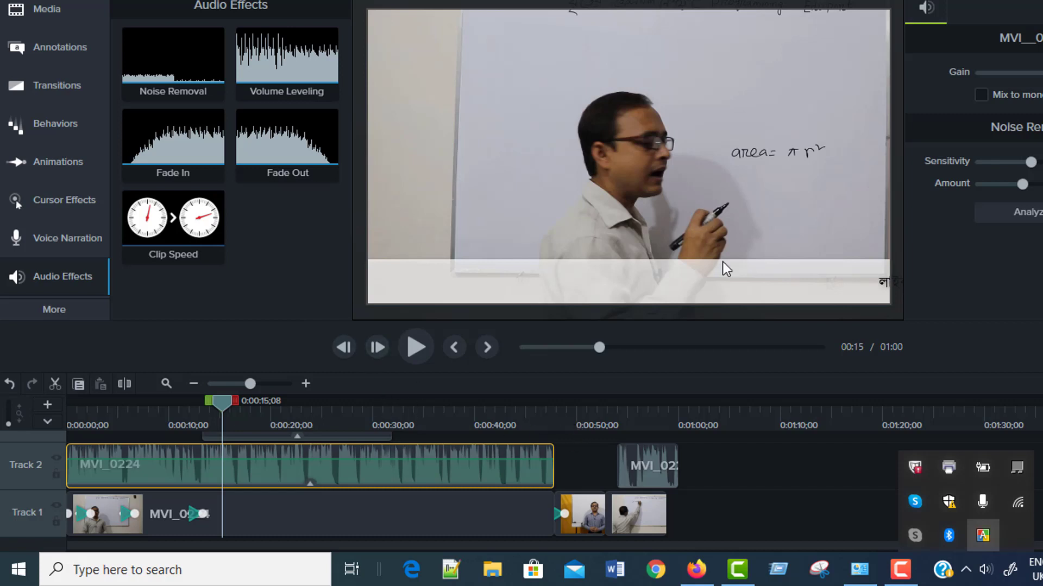
- Move the short MVI_0224 audio clip on Track 2 slightly earlier to align it with the last clip on Track 1
drag(651, 468, 640, 471)
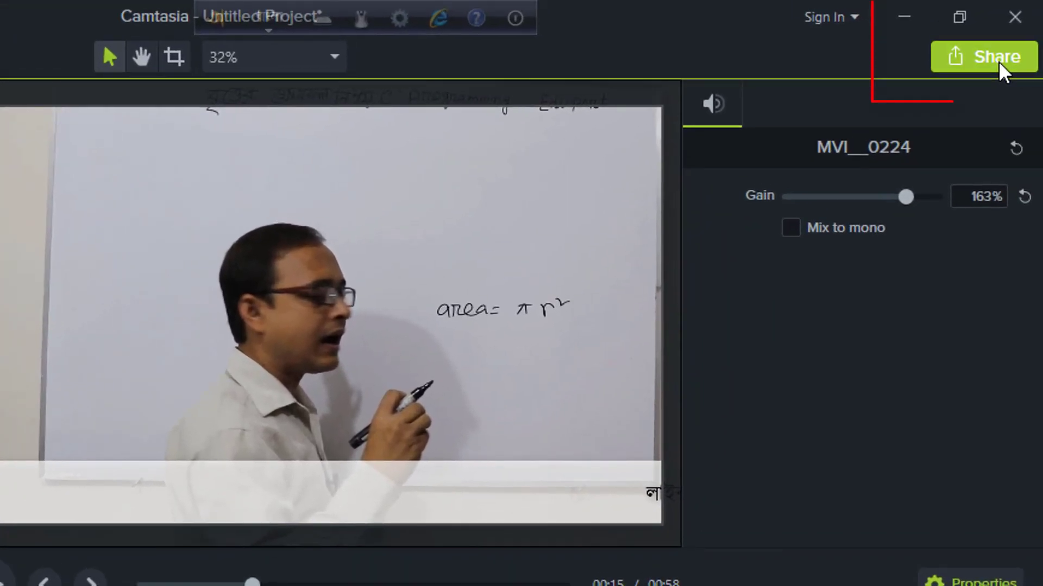
- Set up a local file export with custom production settings, keeping the default format, Smart Player and video options
click(998, 61)
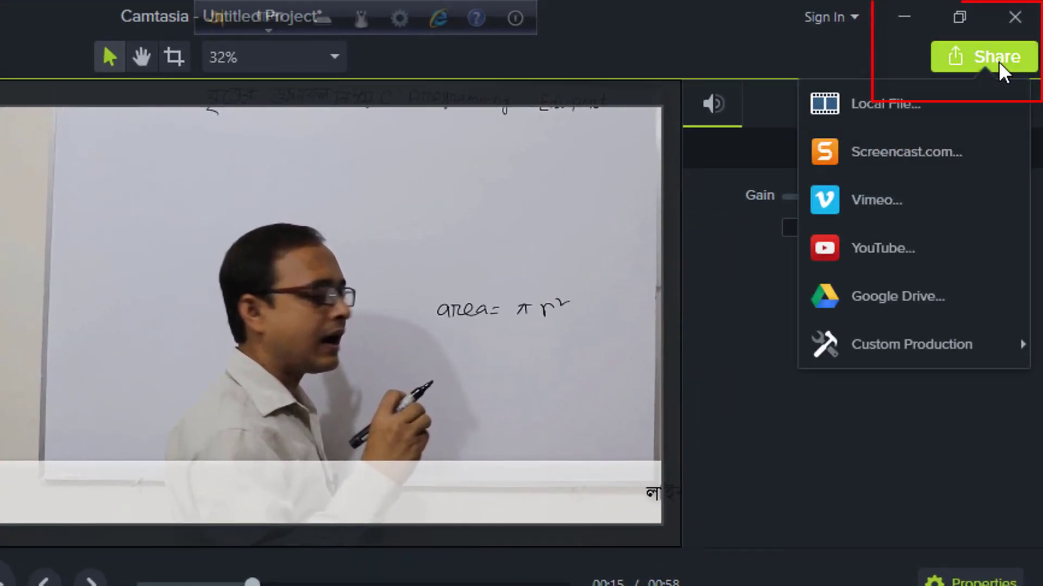
click(898, 103)
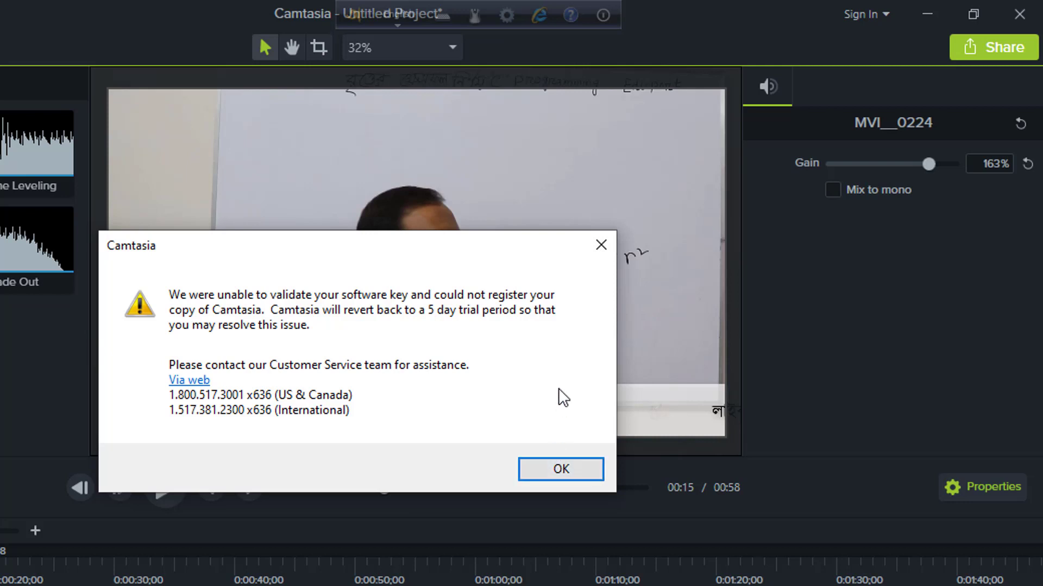
click(561, 470)
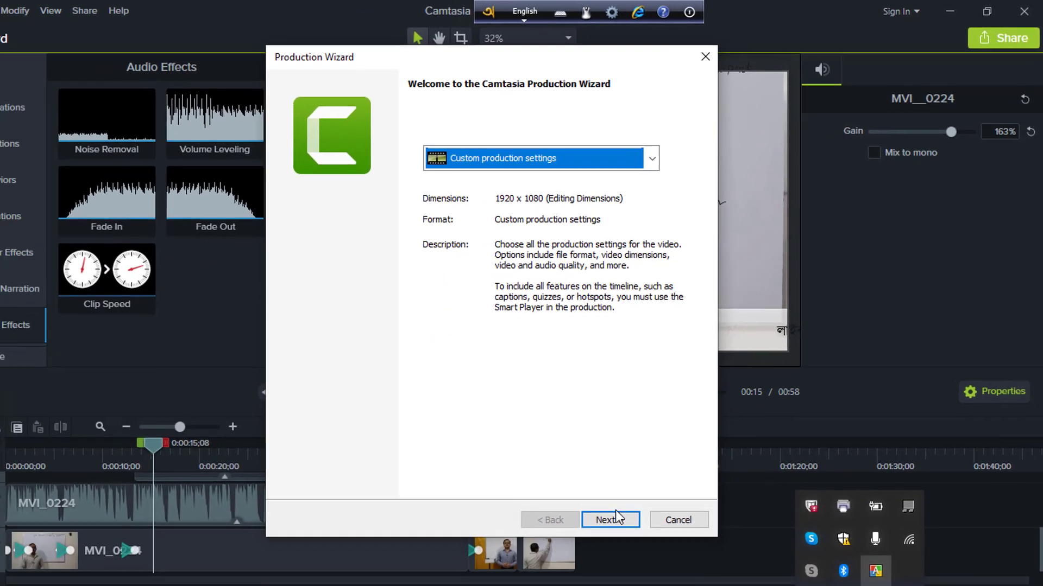
click(618, 519)
click(621, 518)
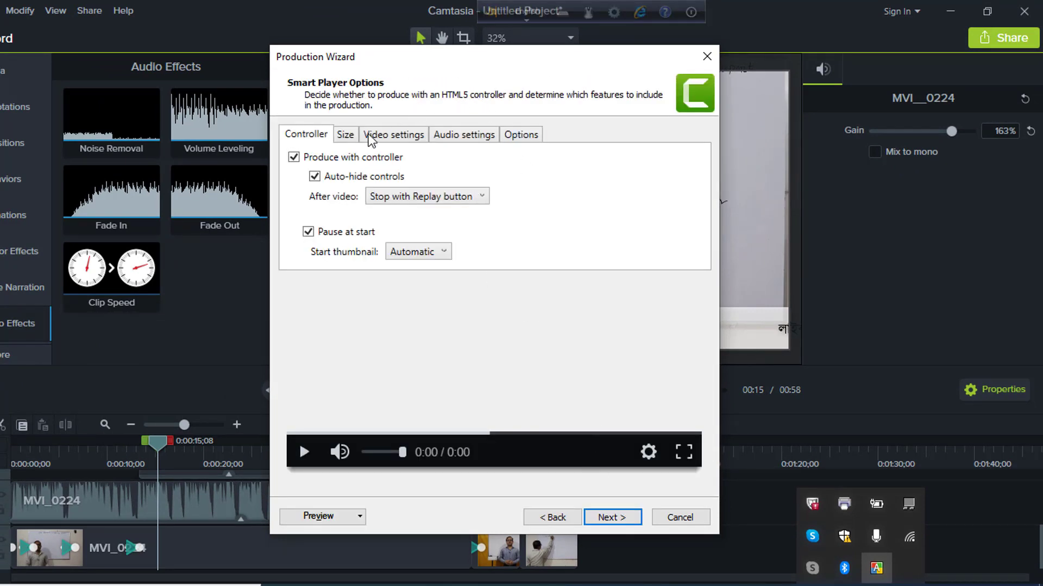
click(625, 519)
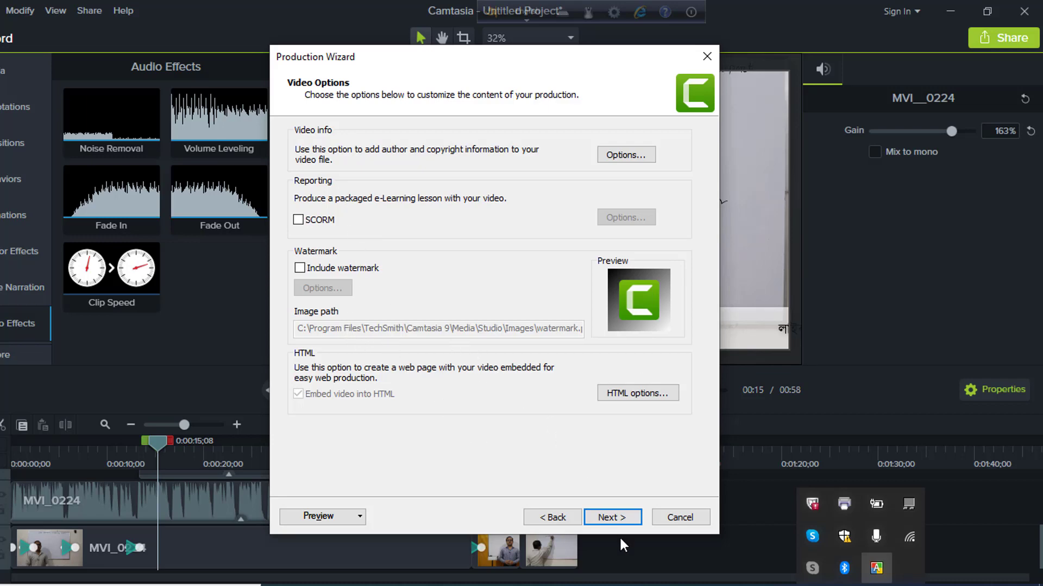
click(620, 518)
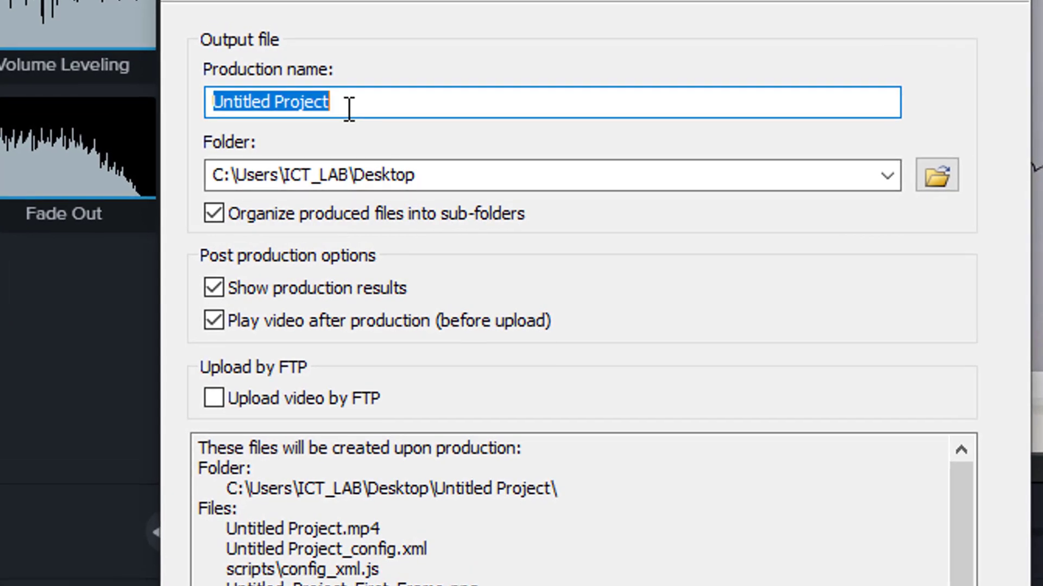
- Name the production "camtasia tutorial bangla" and render it to the Desktop folder
click(354, 104)
key(shift+Home)
text(camtasia tutorial bangla)
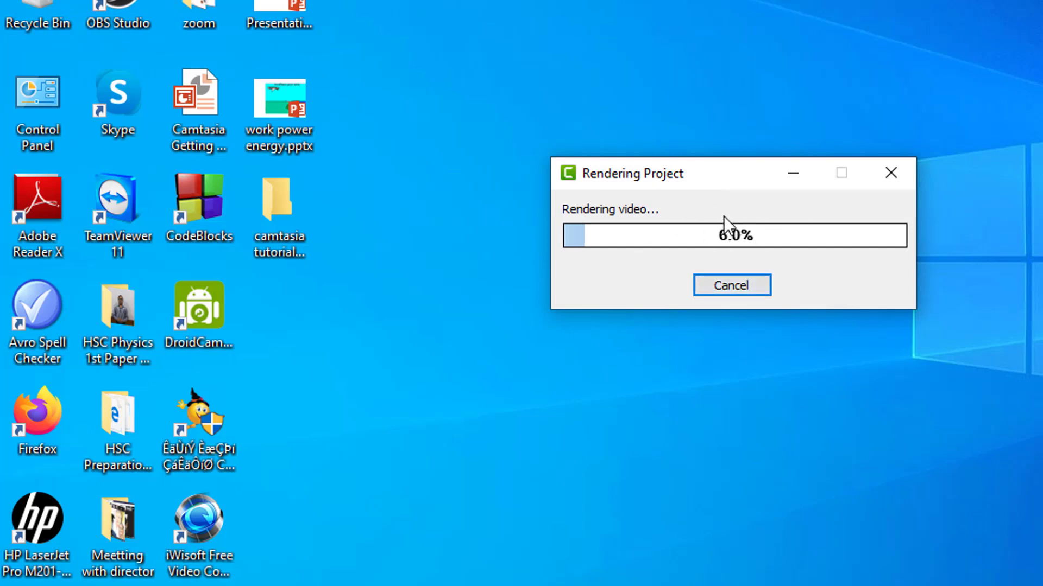
- Check the produced files in the camtasia tutorial bangla folder on the desktop and close its window
double_click(278, 216)
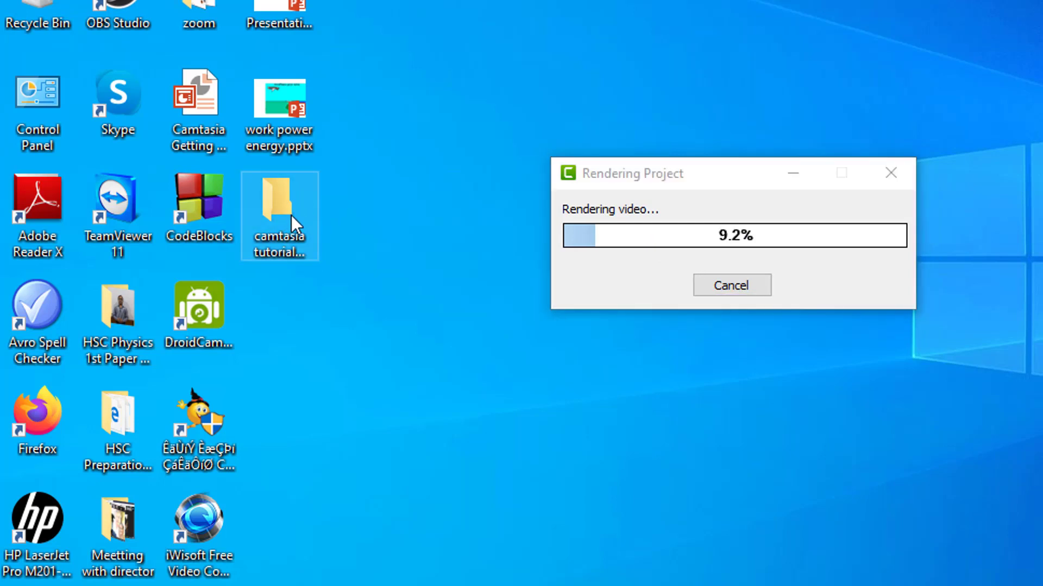
click(290, 209)
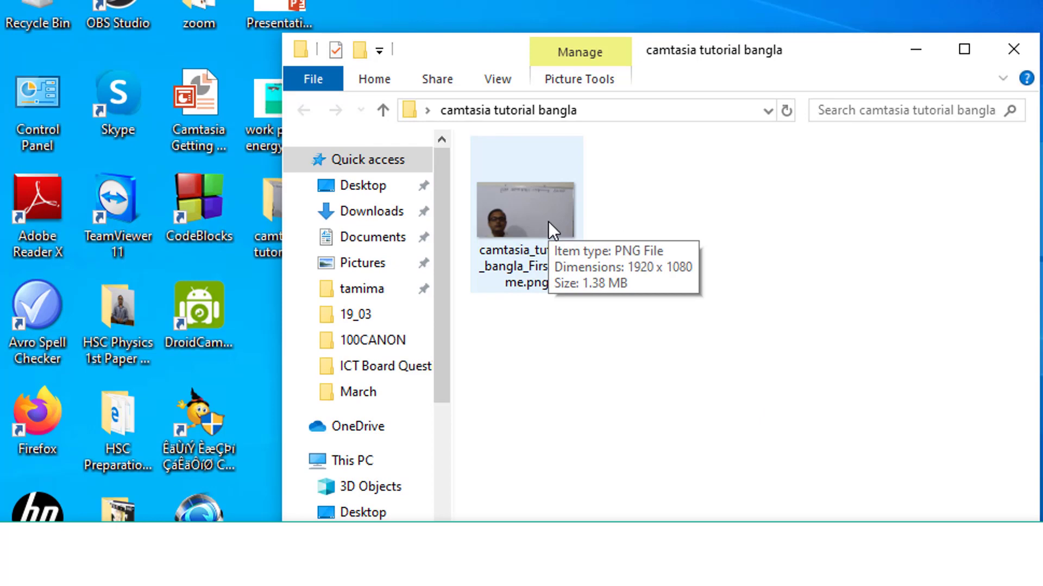
click(1004, 51)
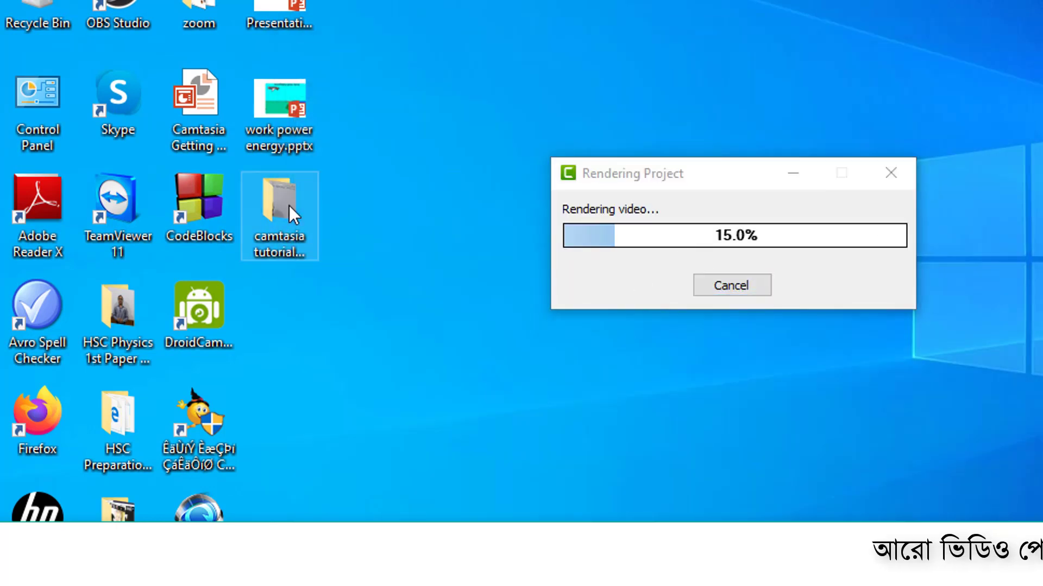
double_click(289, 206)
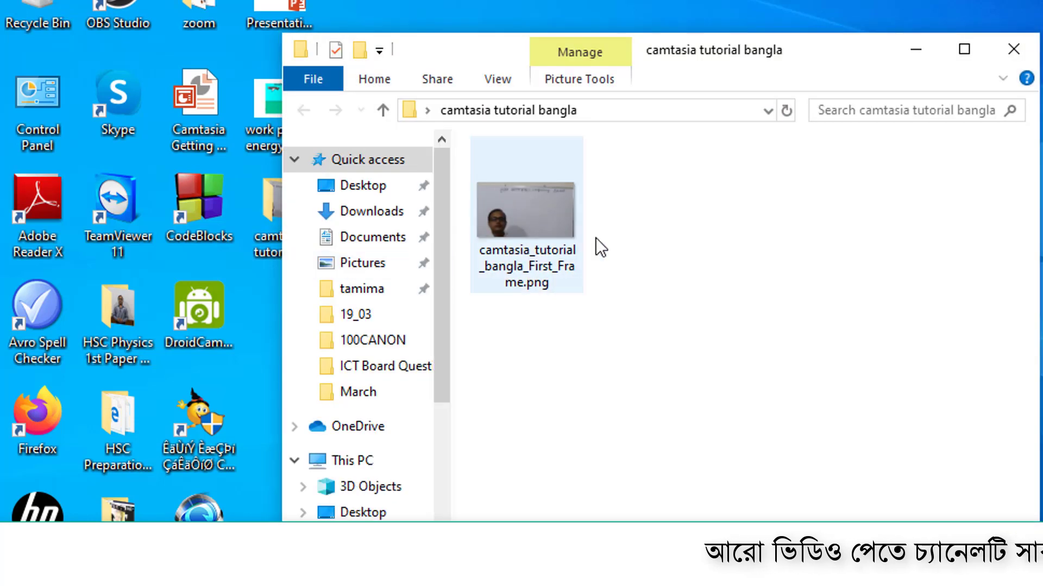
click(1003, 57)
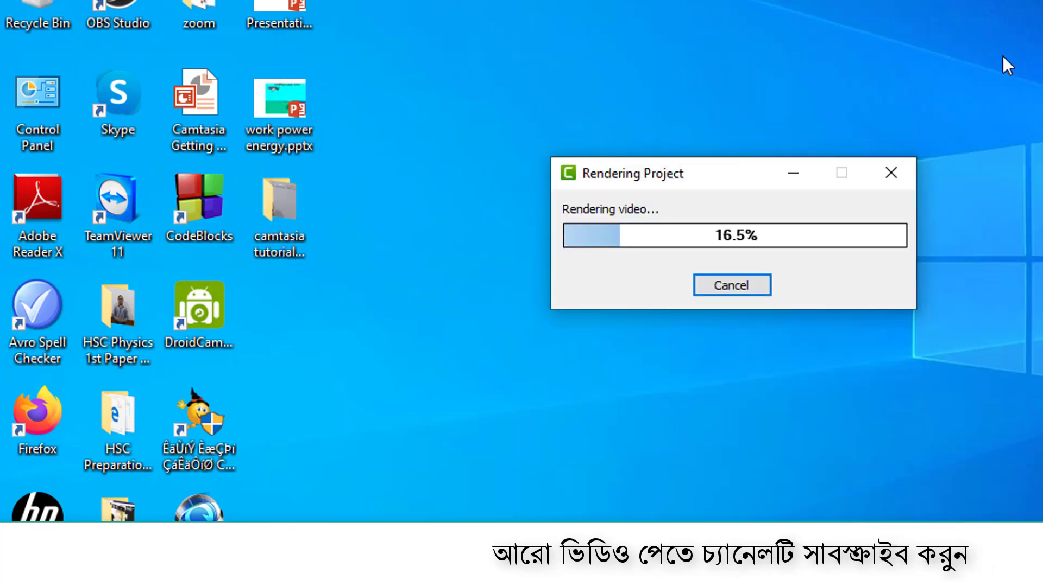